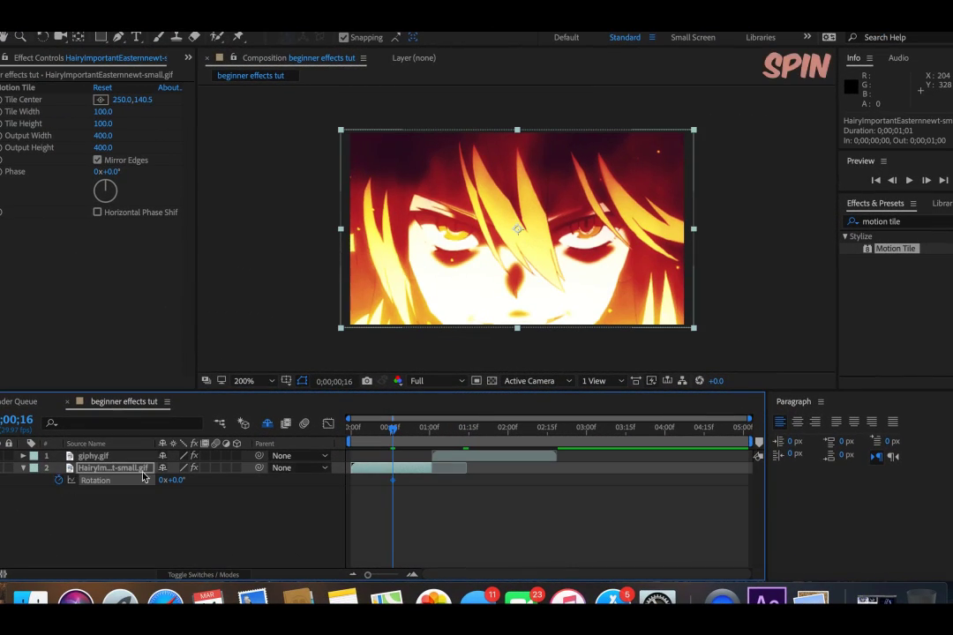
Step: At 1;01, key layer 2's Rotation to 180°, scrub the spin, and select both Rotation keyframes
left_click_drag(394, 438, 432, 441)
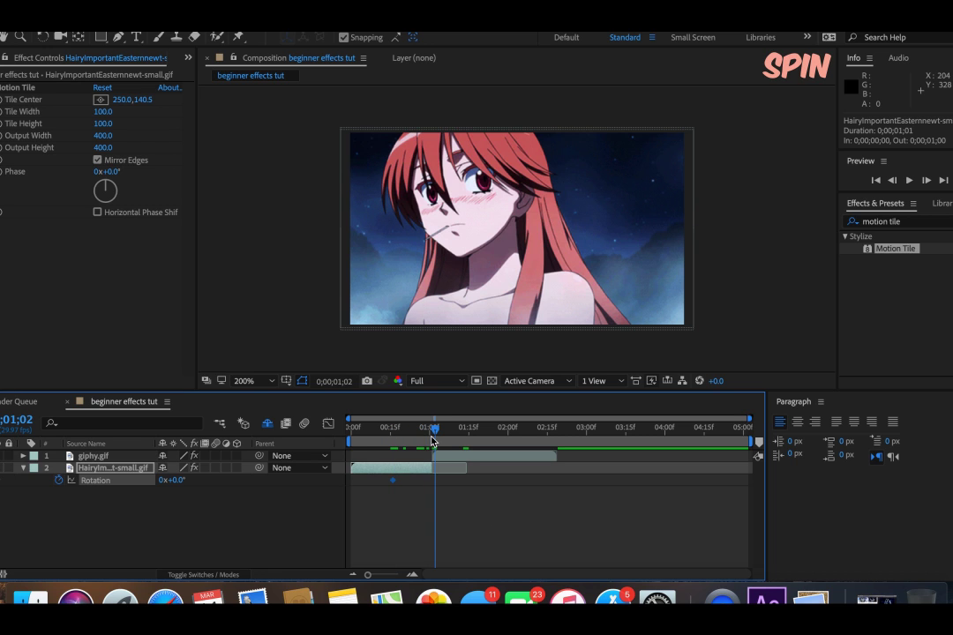
left_click(179, 481)
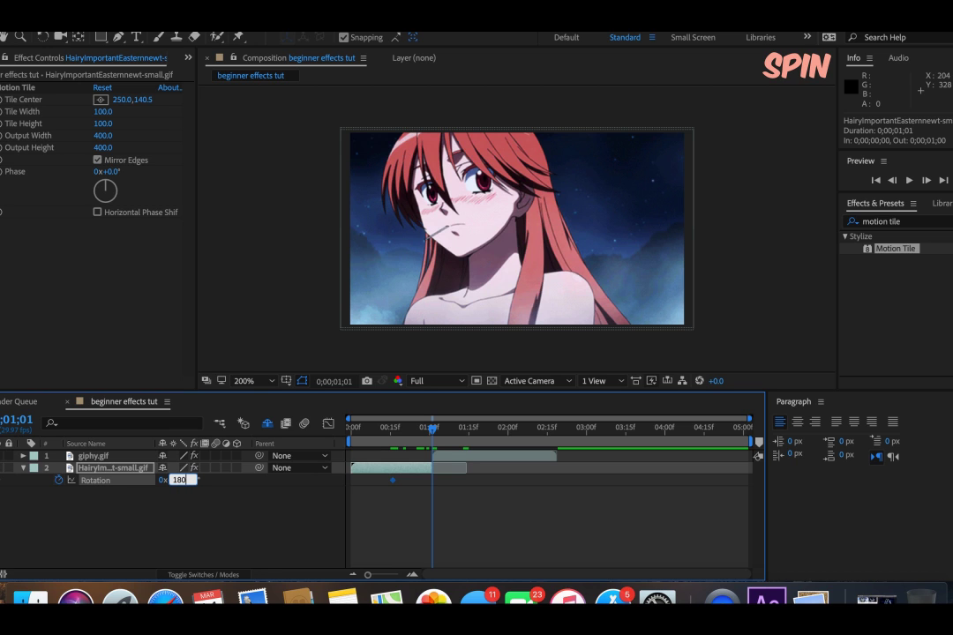
key("Return")
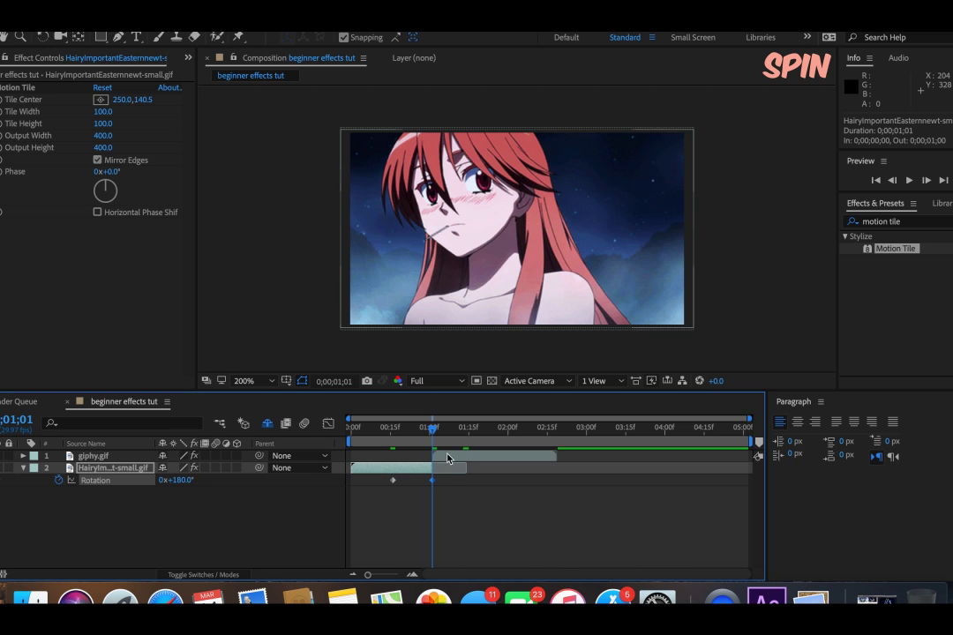
mouse_move(431, 429)
left_mouse_down()
mouse_move(395, 441)
mouse_move(429, 446)
left_mouse_up()
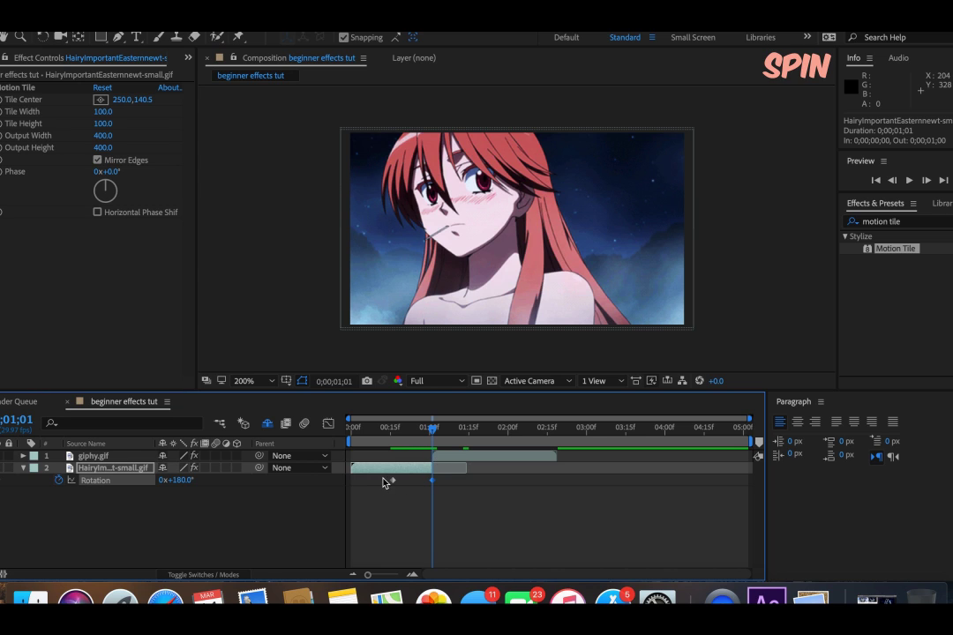
left_click_drag(382, 481, 445, 487)
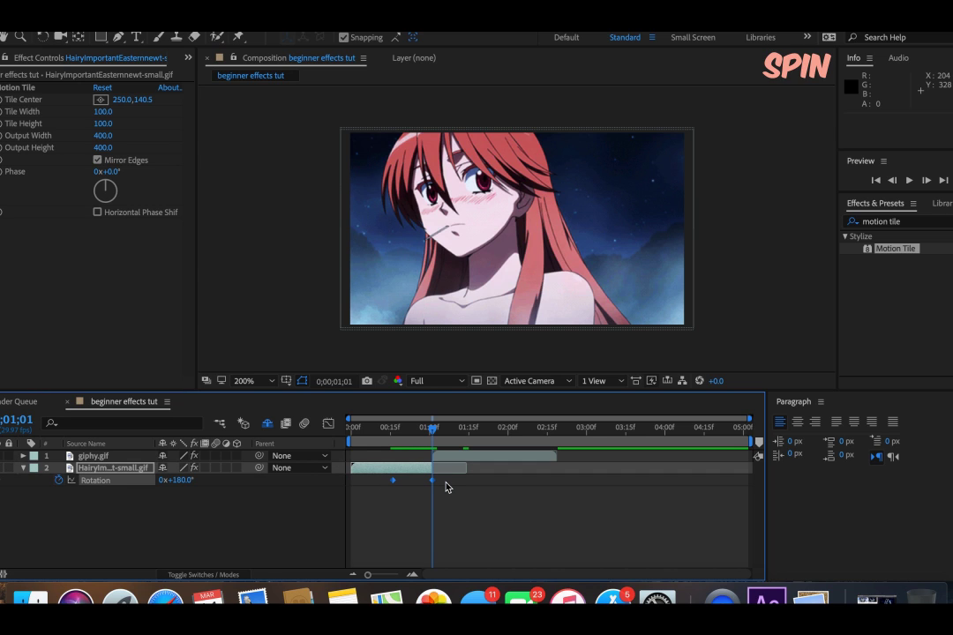
right_click(433, 484)
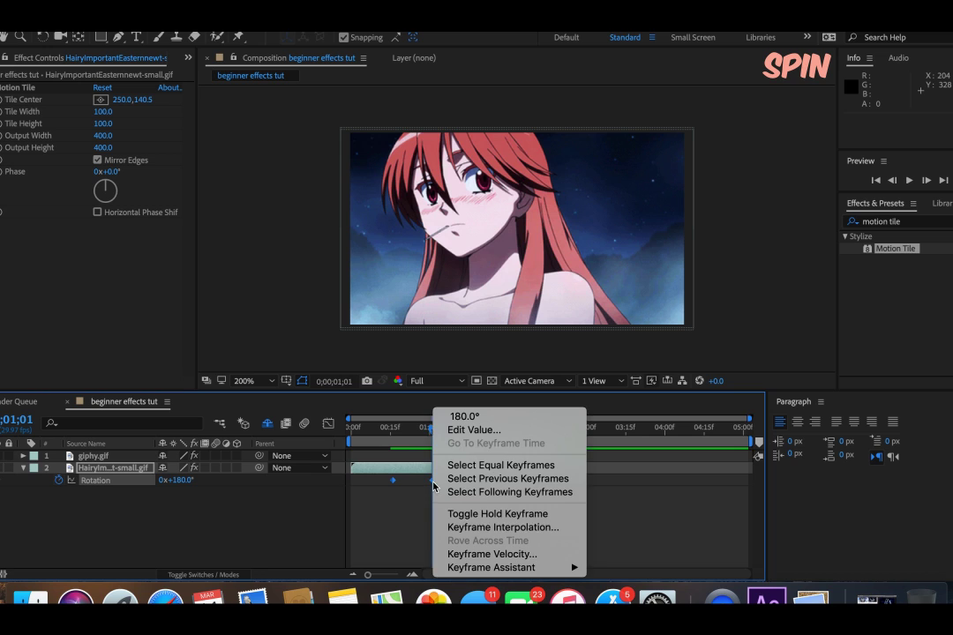
Step: Apply Easy Ease to both Rotation keyframes and push the speed influence toward the 180° keyframe
mouse_move(481, 572)
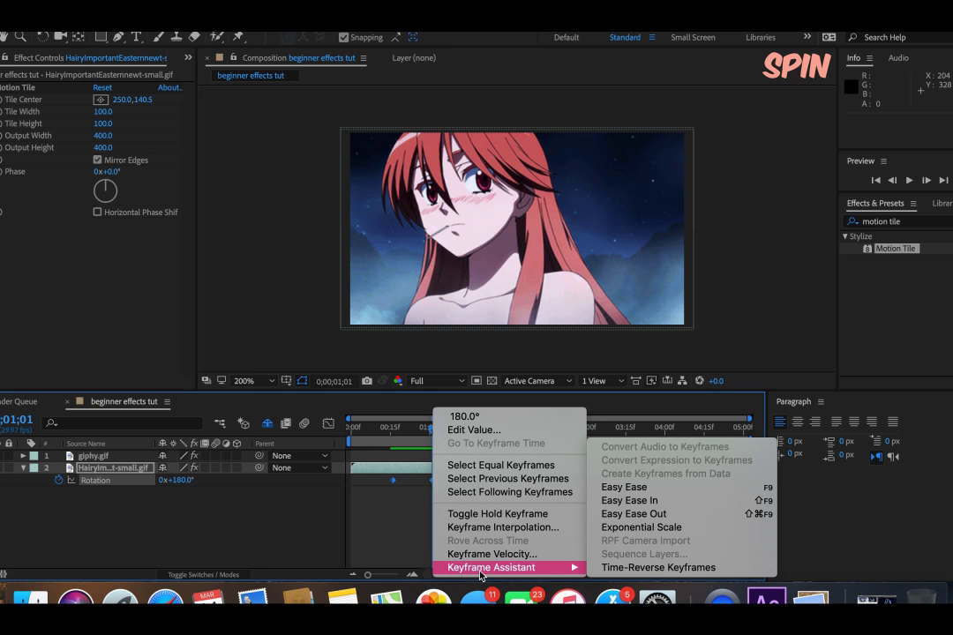
left_click(624, 488)
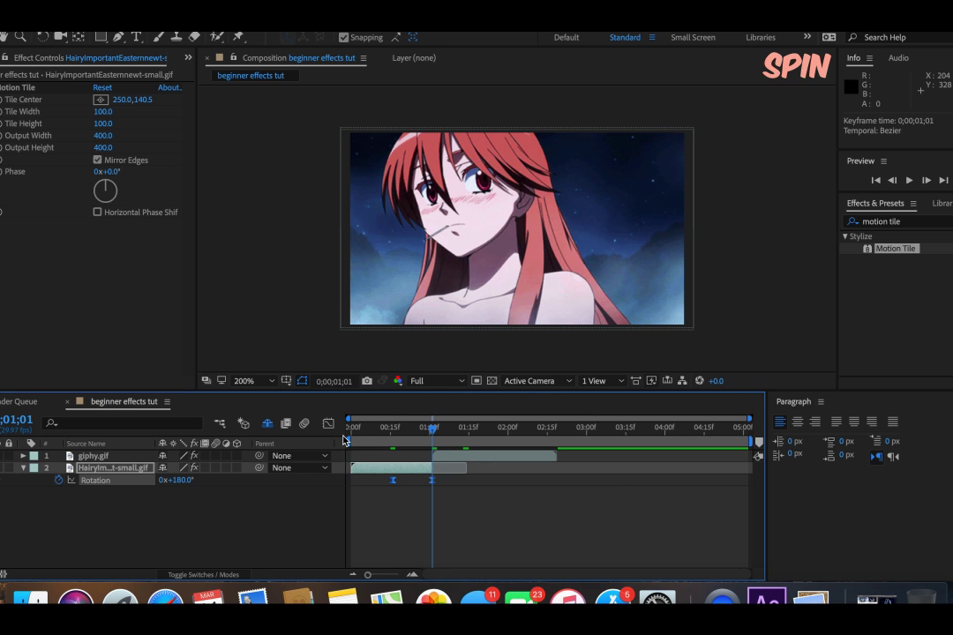
left_click(329, 425)
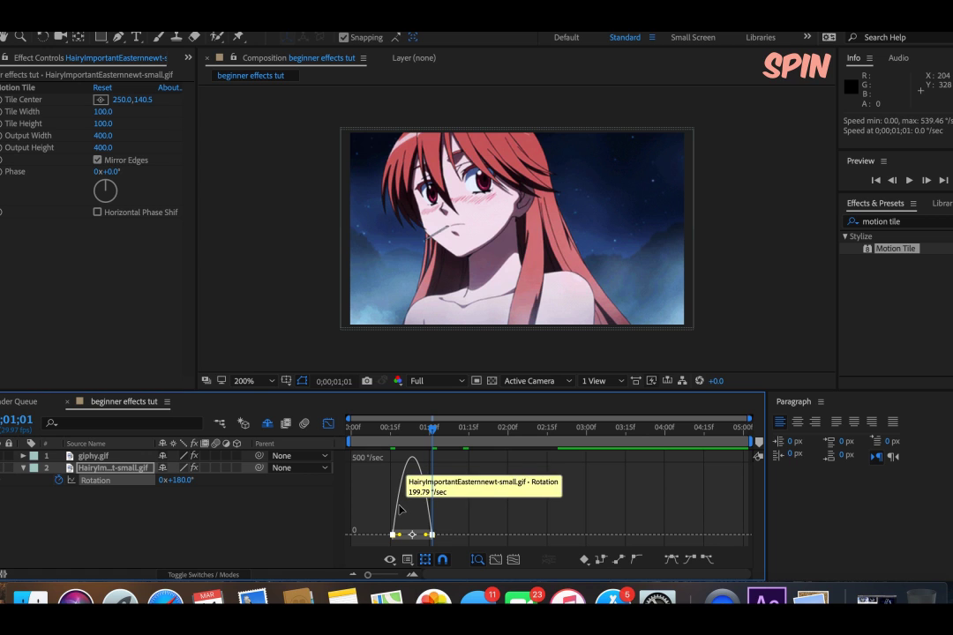
left_click_drag(402, 535, 431, 537)
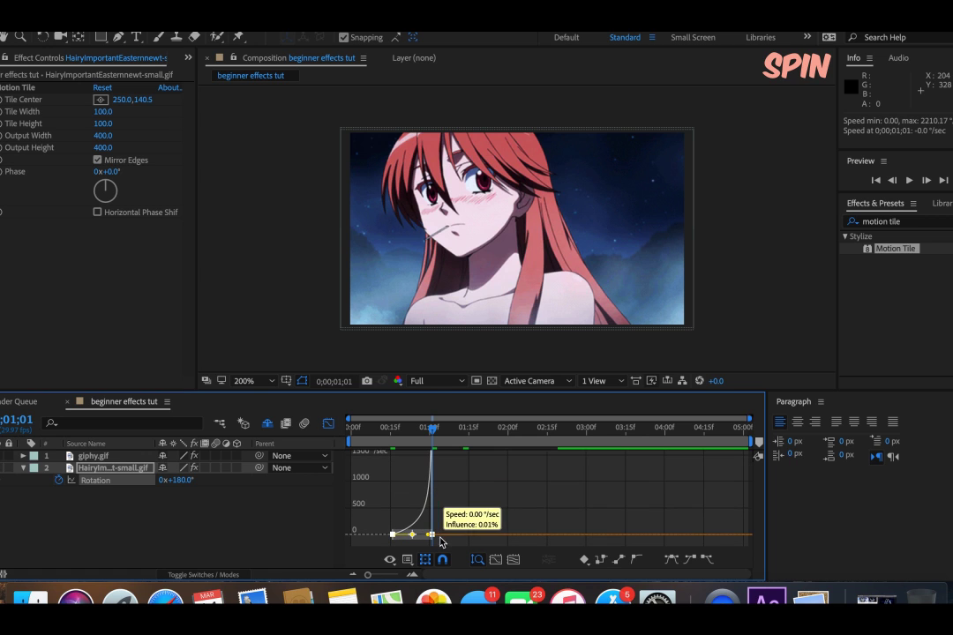
left_click(328, 425)
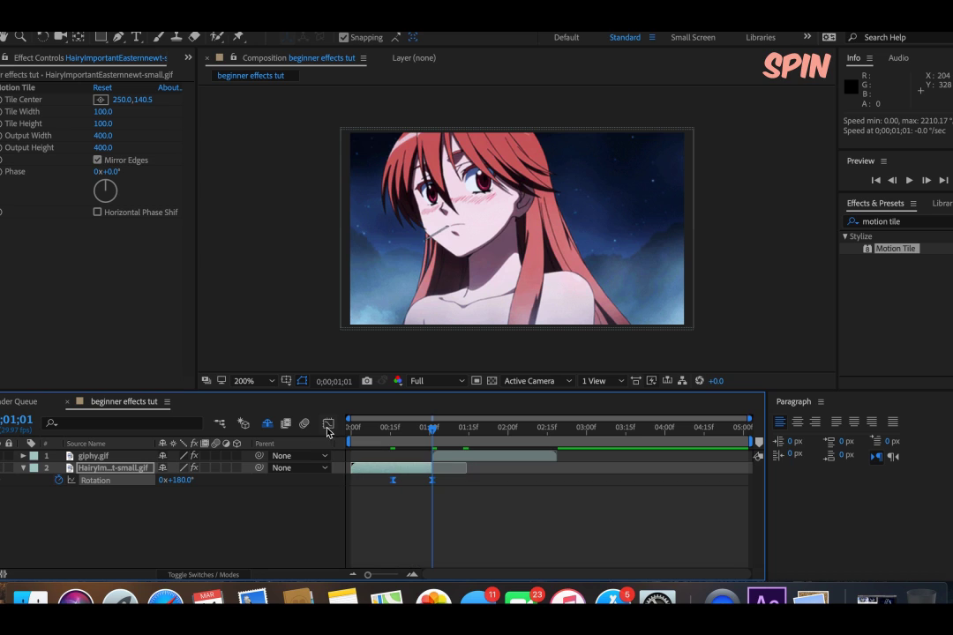
left_click(393, 481)
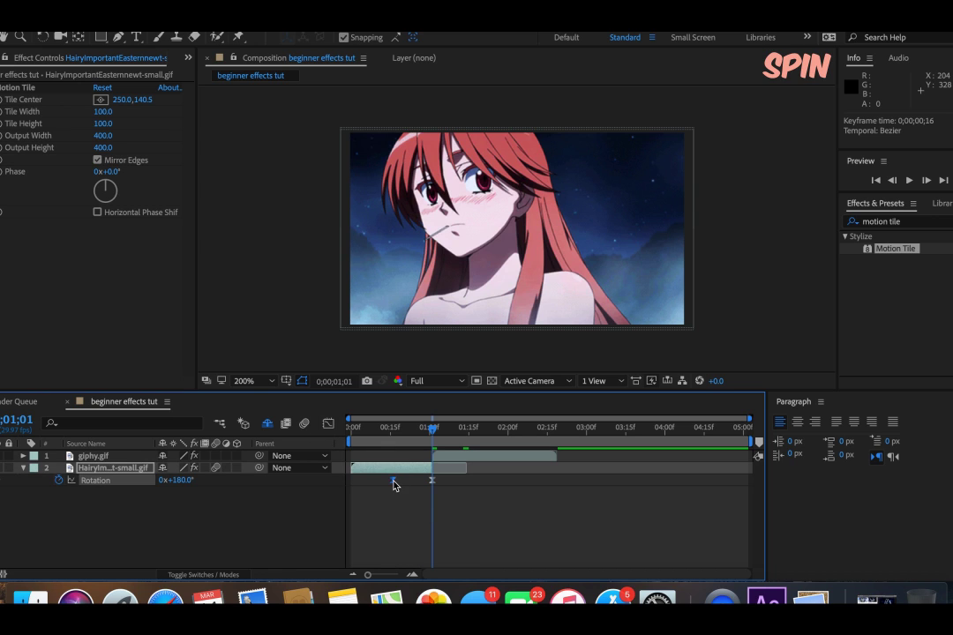
left_click(443, 457)
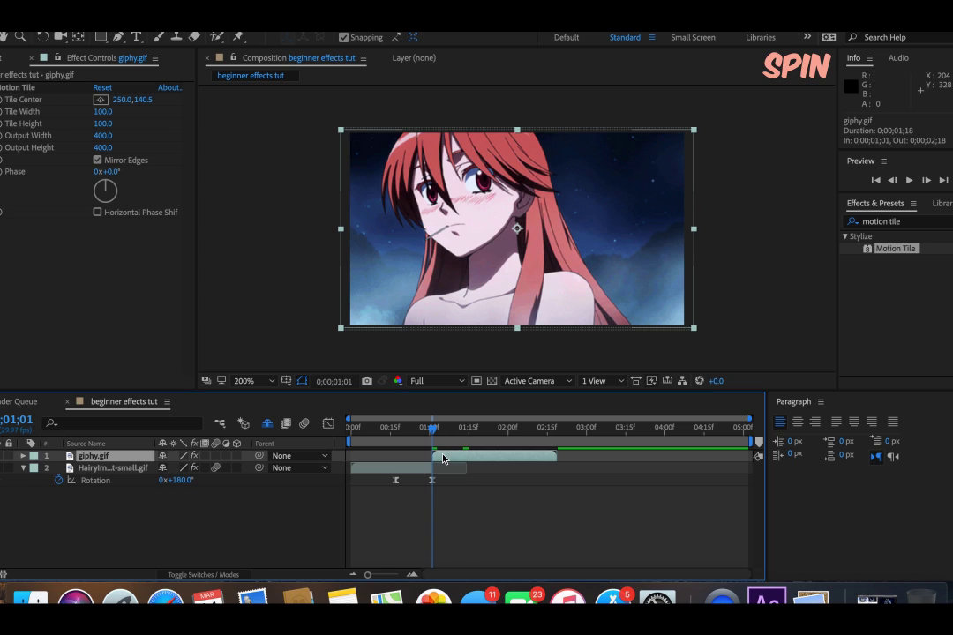
Step: Key giphy.gif's Rotation from -180° at 1;01 to 0° at 1;17, then select both keyframes
key("r")
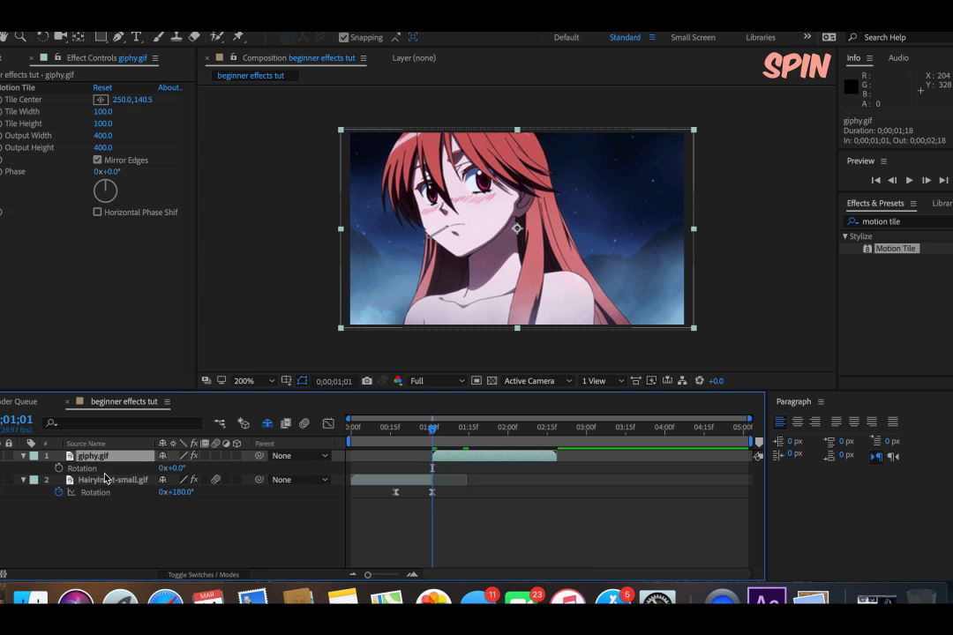
left_click(59, 469)
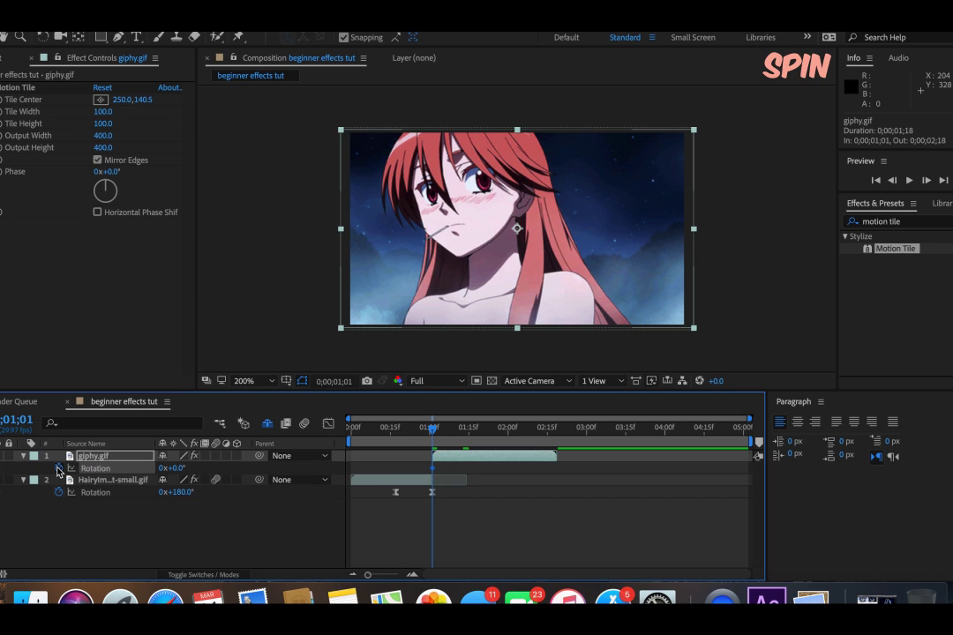
left_click_drag(433, 468, 474, 468)
left_click(179, 468)
type("-180")
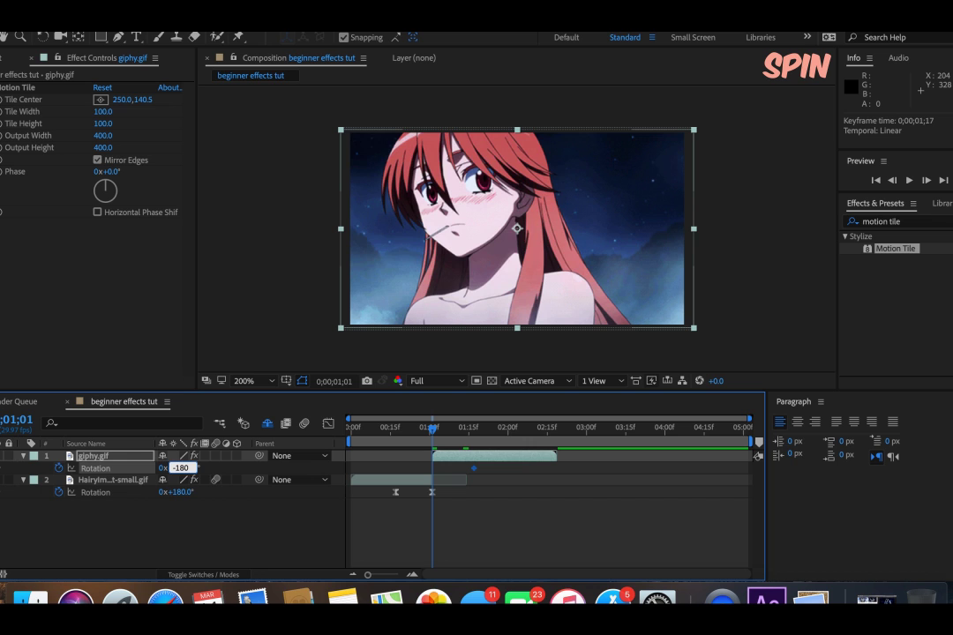
key("Return")
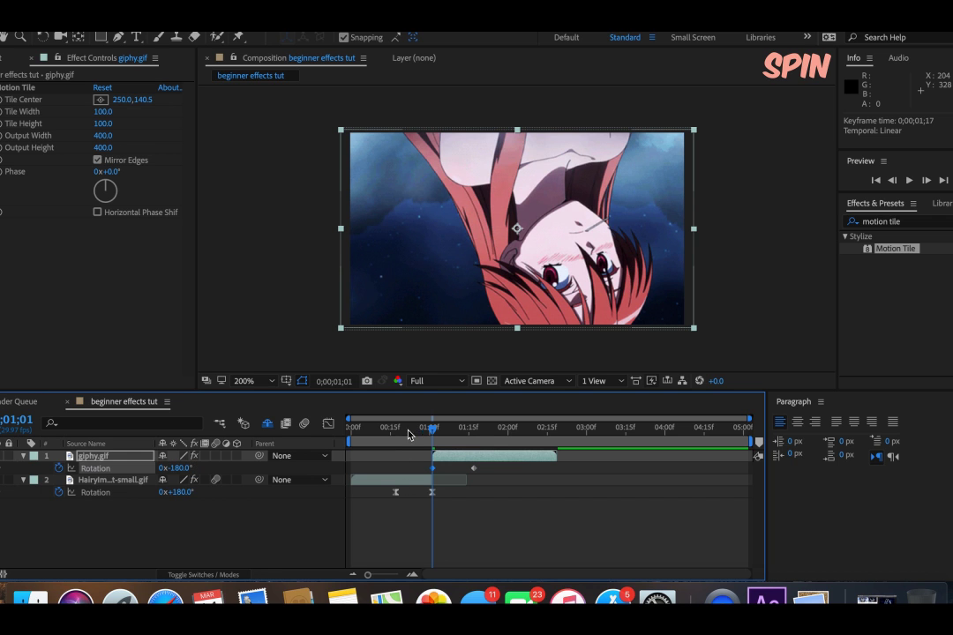
left_click_drag(435, 434, 488, 434)
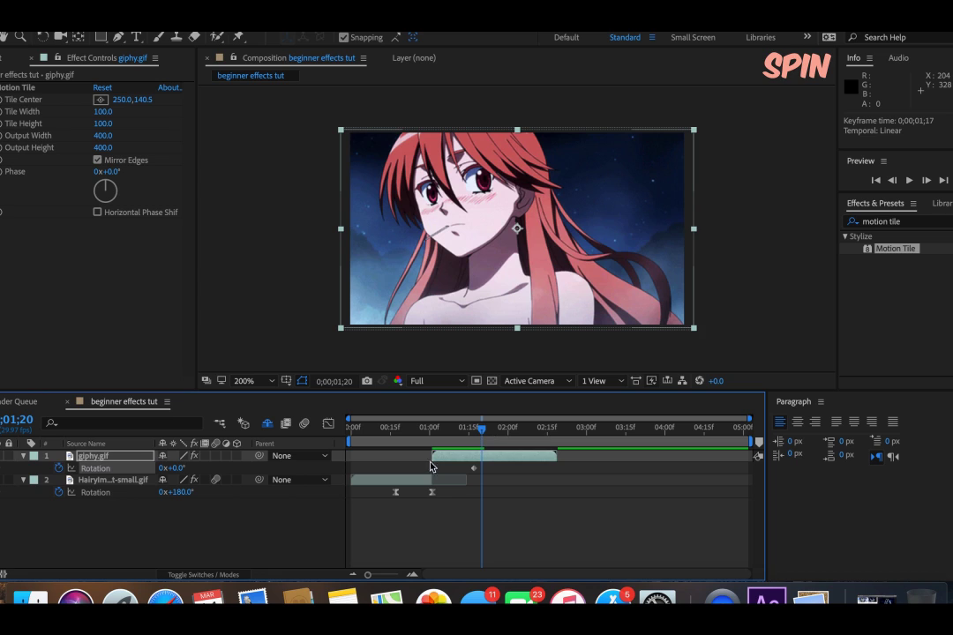
left_click_drag(427, 465, 490, 476)
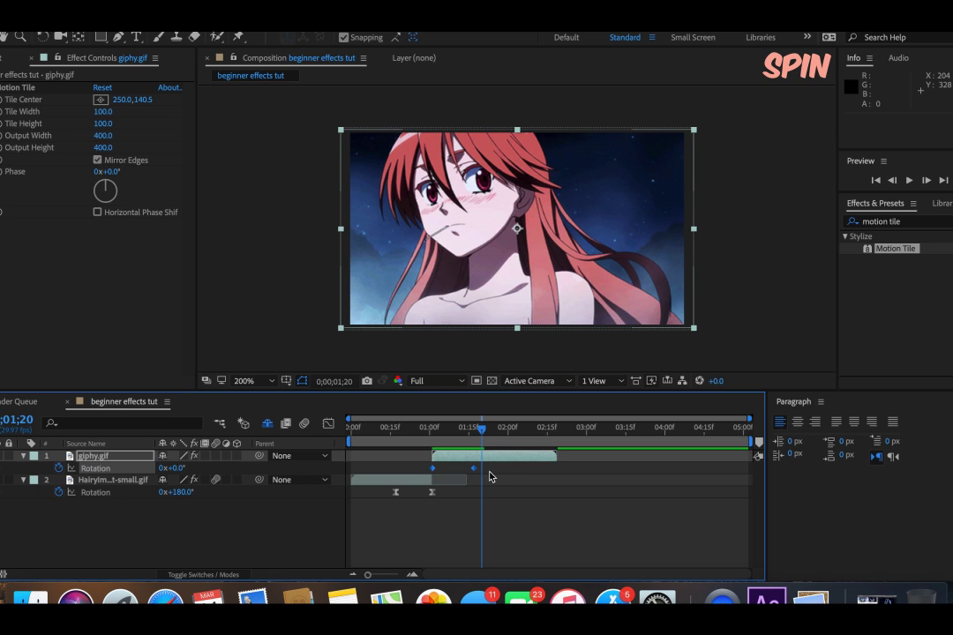
Step: Ease giphy.gif's spin with Easy Ease In and reshape its speed curve so it whips out fast
left_click(329, 424)
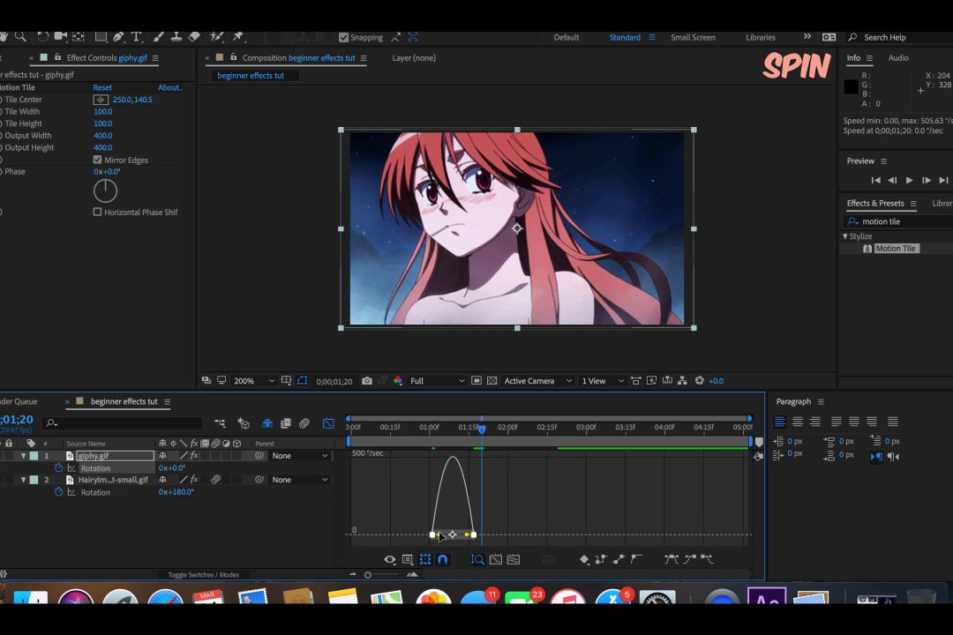
key("shift+F9")
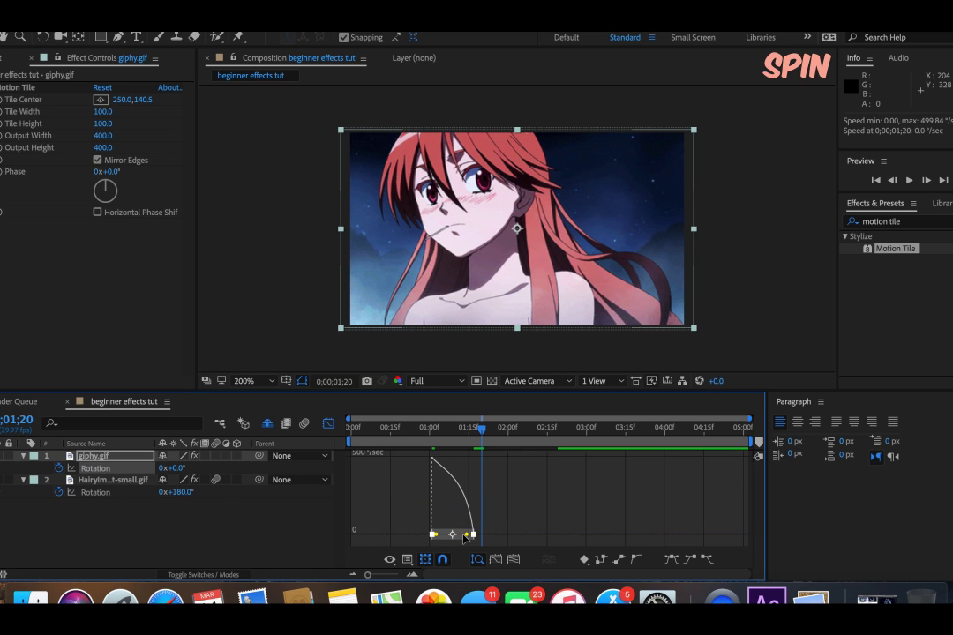
left_click_drag(469, 536, 439, 540)
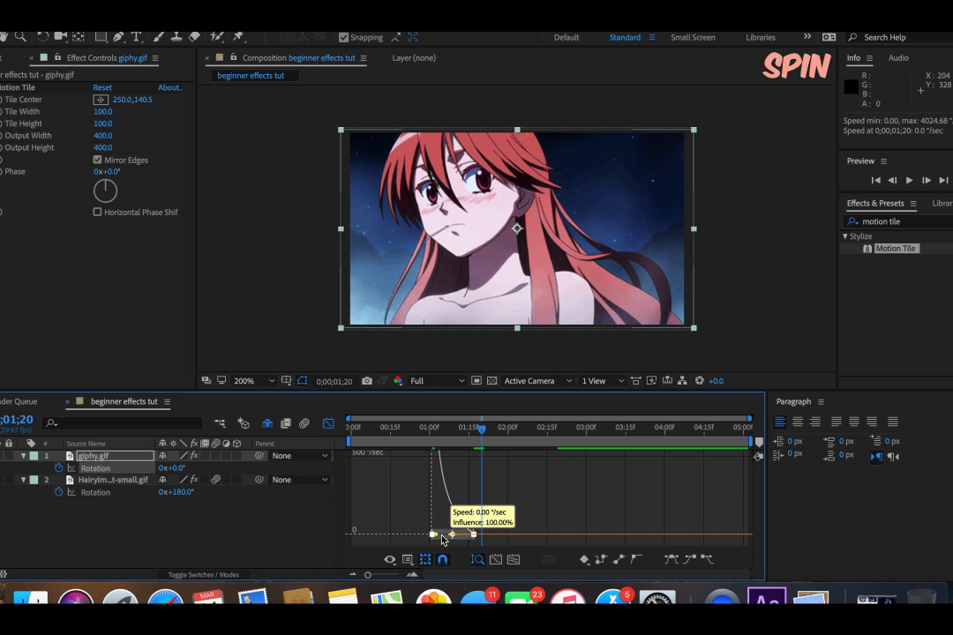
left_click(327, 425)
left_click(473, 469)
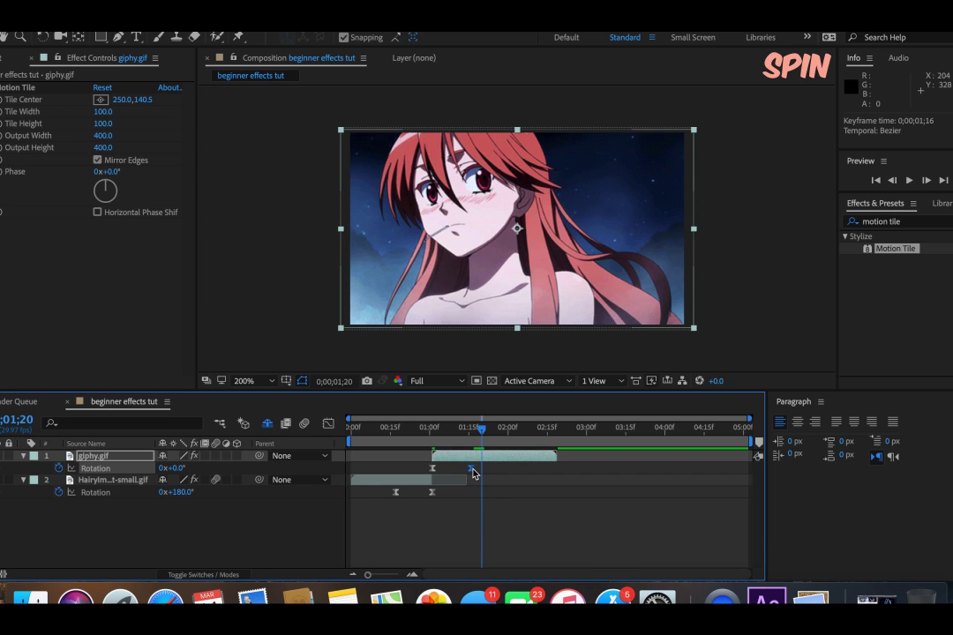
Step: Zoom the timeline to about 3 seconds, scrub the spin, and enable composition motion blur
left_click_drag(368, 574, 394, 575)
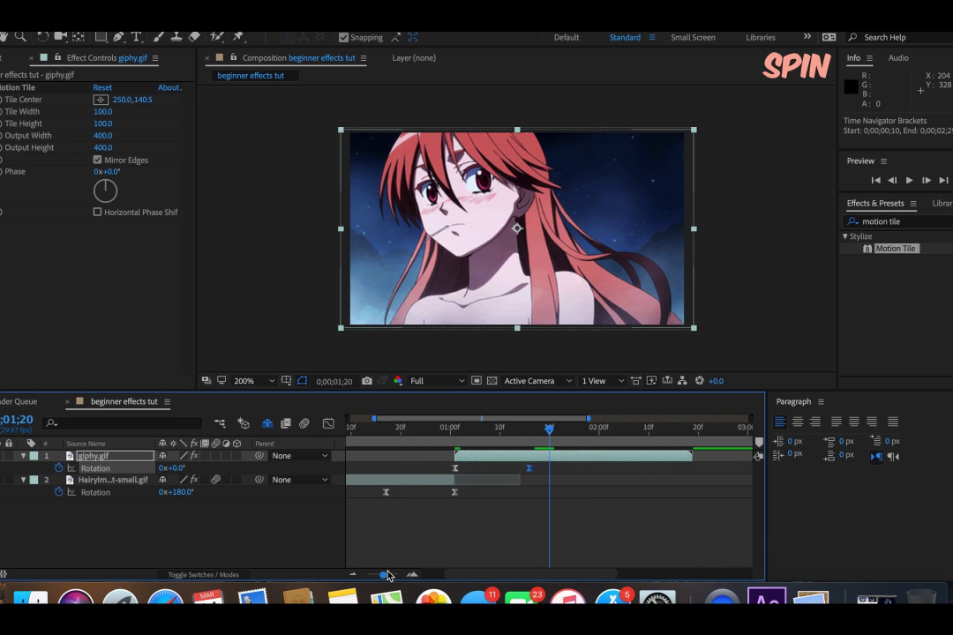
left_click(361, 439)
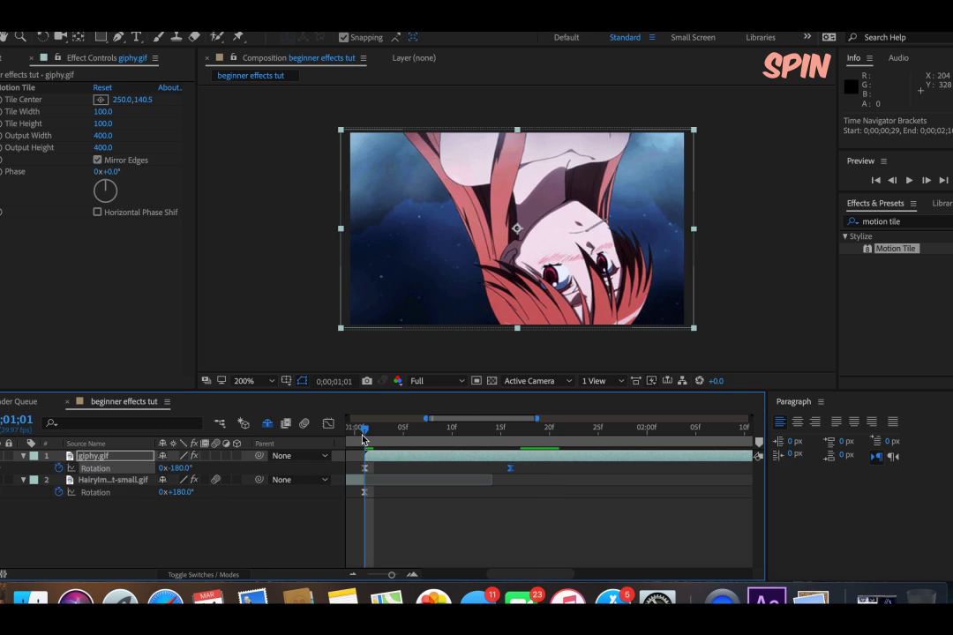
scroll(395, 464, "left", 3)
scroll(389, 449, "left", 4)
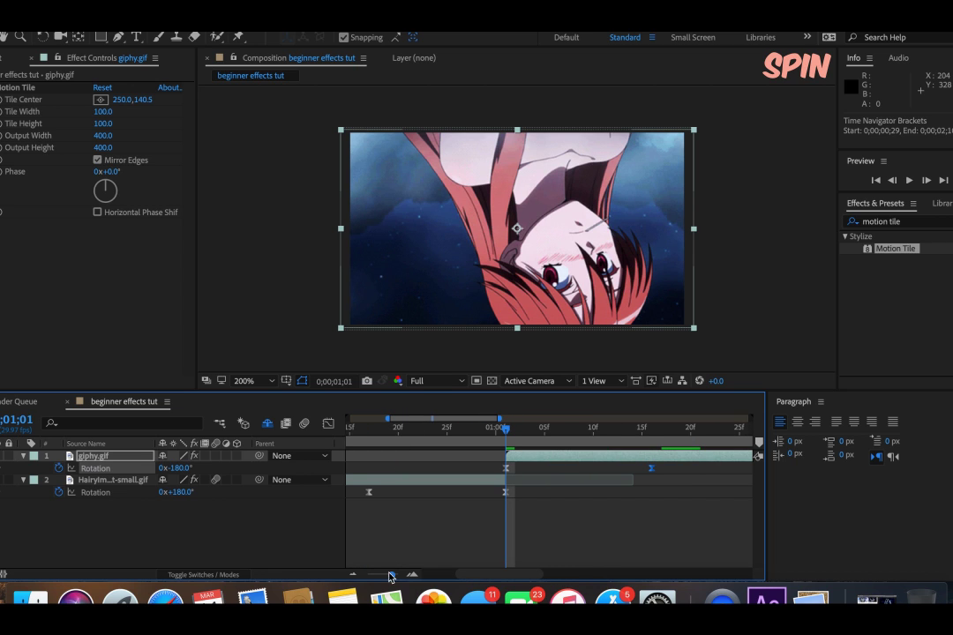
left_click_drag(389, 574, 378, 574)
mouse_move(406, 432)
left_mouse_down()
mouse_move(472, 432)
mouse_move(426, 450)
left_mouse_up()
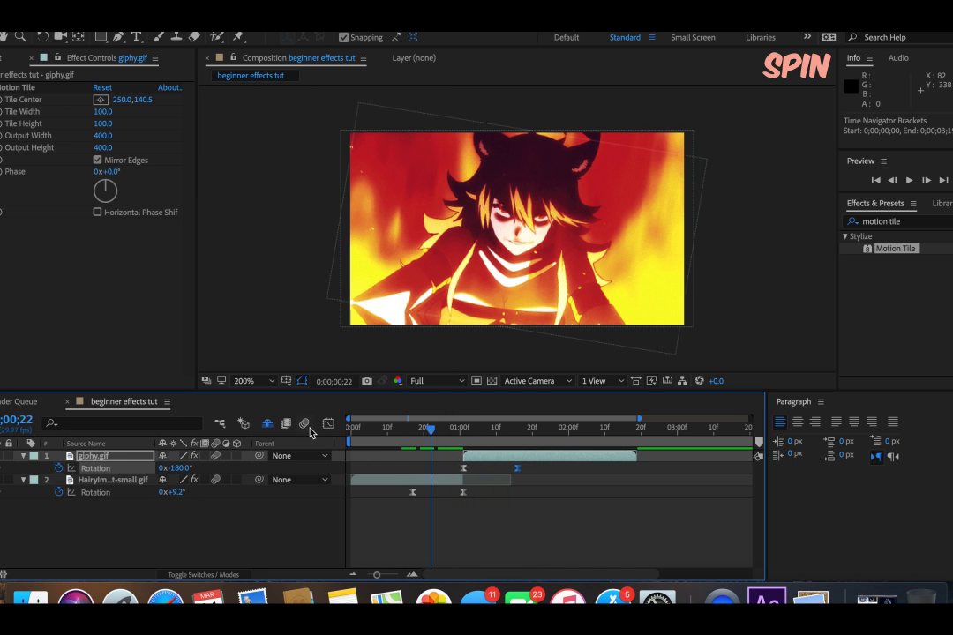
left_click(305, 424)
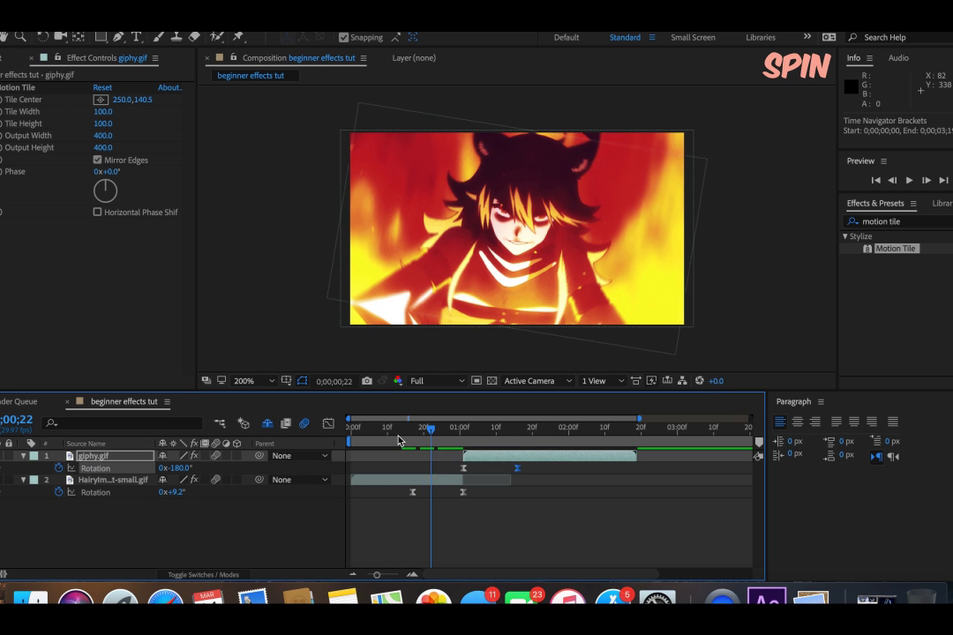
Step: Preview and scrub the motion-blurred spin transition between the two GIFs from the start
left_click_drag(399, 439, 345, 436)
key("space")
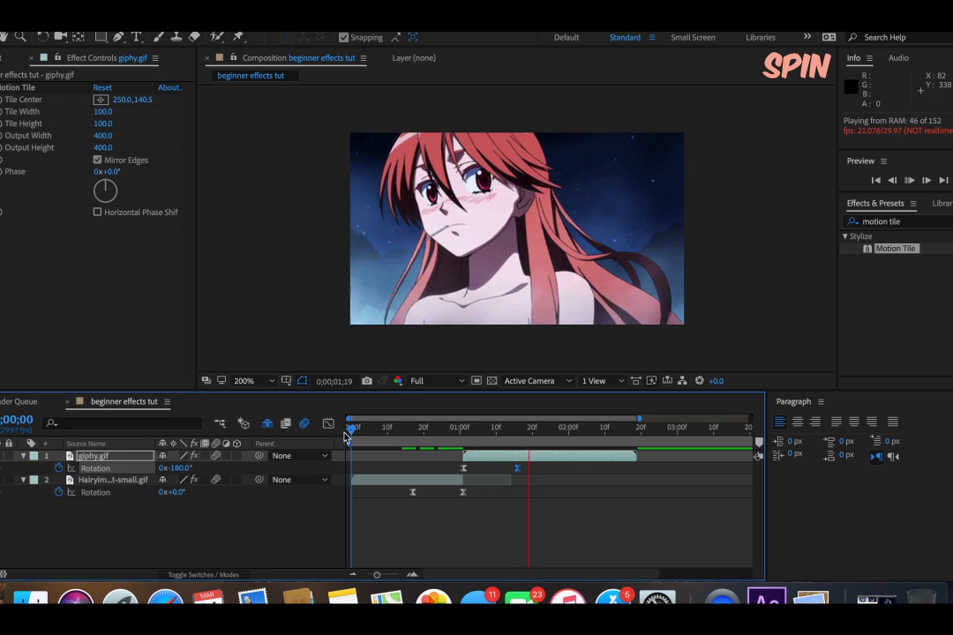
left_click(395, 435)
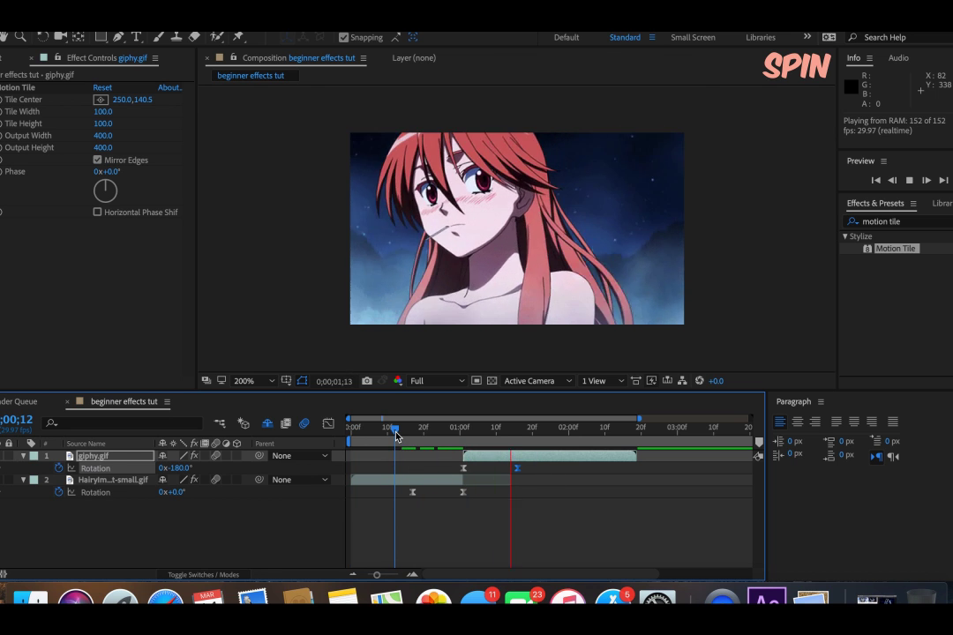
mouse_move(414, 436)
left_mouse_down()
mouse_move(474, 443)
mouse_move(445, 444)
left_mouse_up()
key("space")
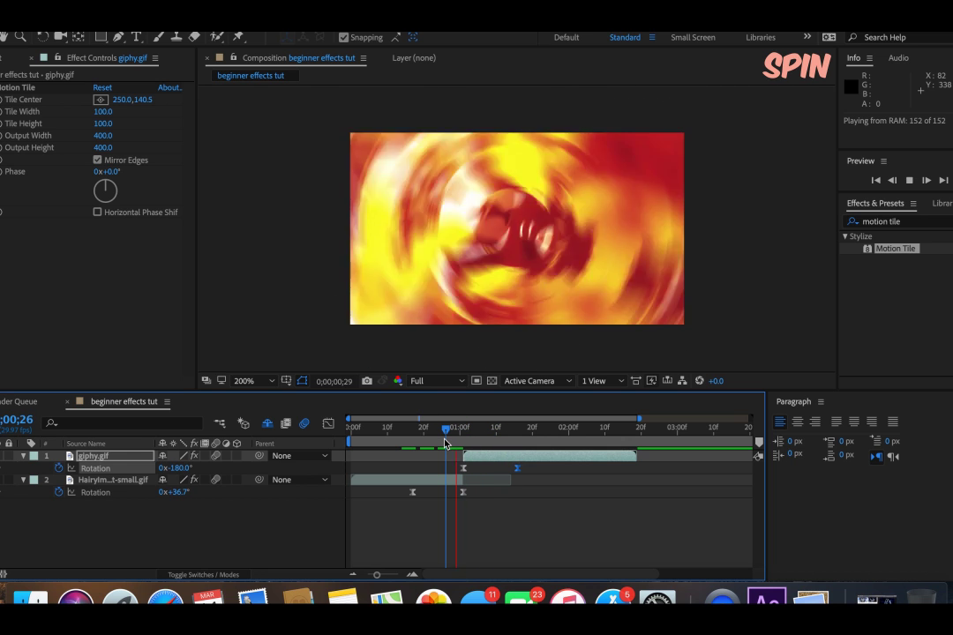
key("space")
mouse_move(445, 444)
left_mouse_down()
mouse_move(401, 441)
mouse_move(446, 445)
left_mouse_up()
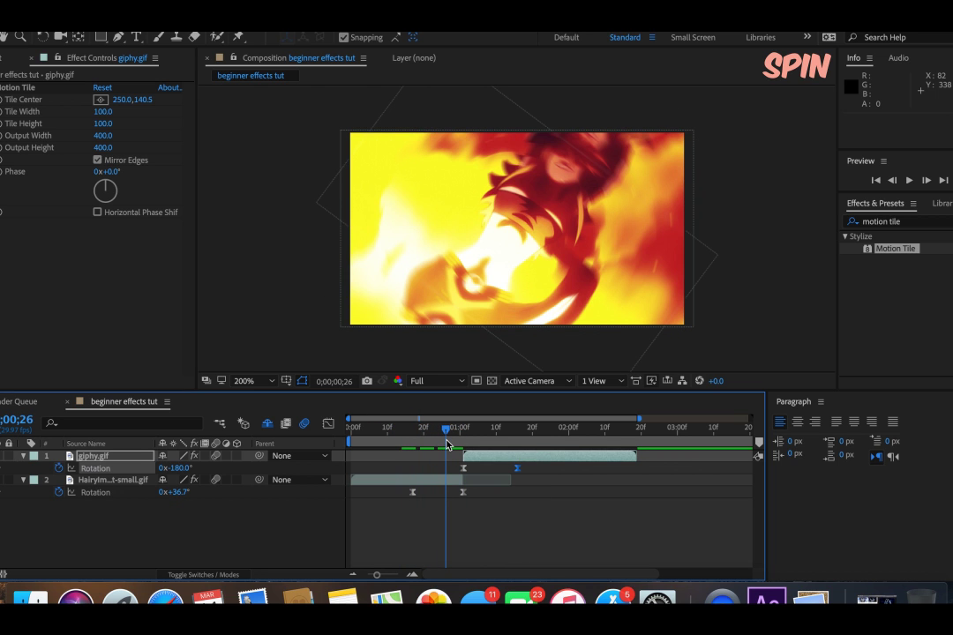
mouse_move(447, 444)
left_mouse_down()
mouse_move(531, 439)
mouse_move(341, 441)
left_mouse_up()
key("space")
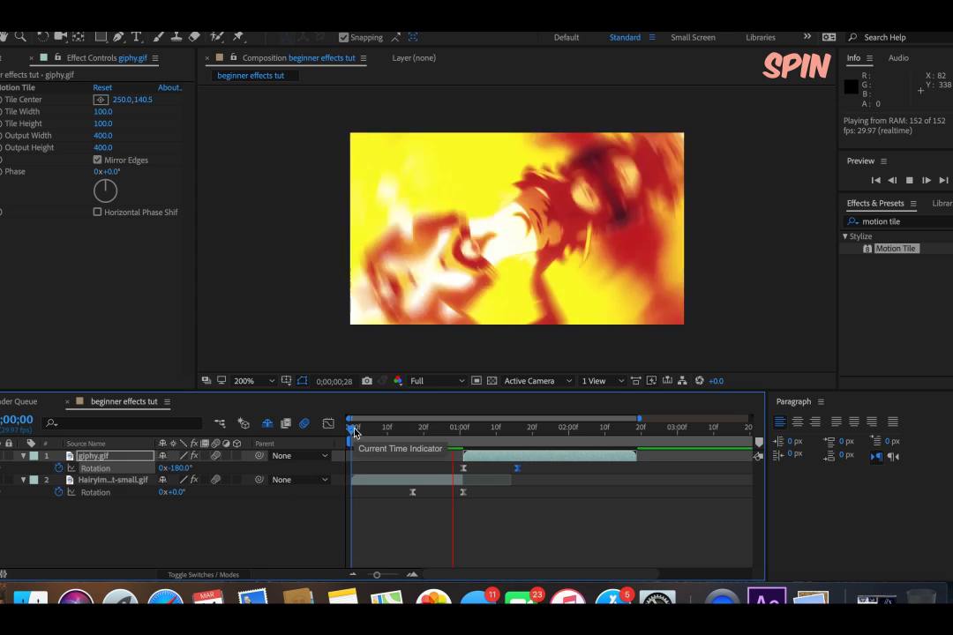
left_click(427, 429)
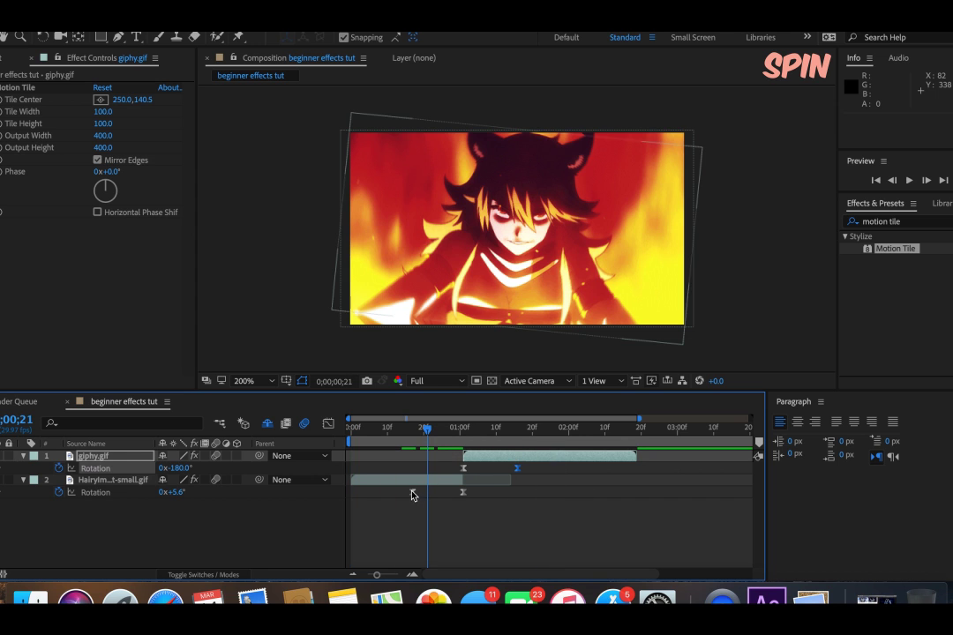
Step: Move layer 2's first Rotation keyframe to 0;21 and layer 1's last keyframe earlier, then preview
left_click_drag(412, 492, 429, 494)
left_click_drag(517, 468, 494, 471)
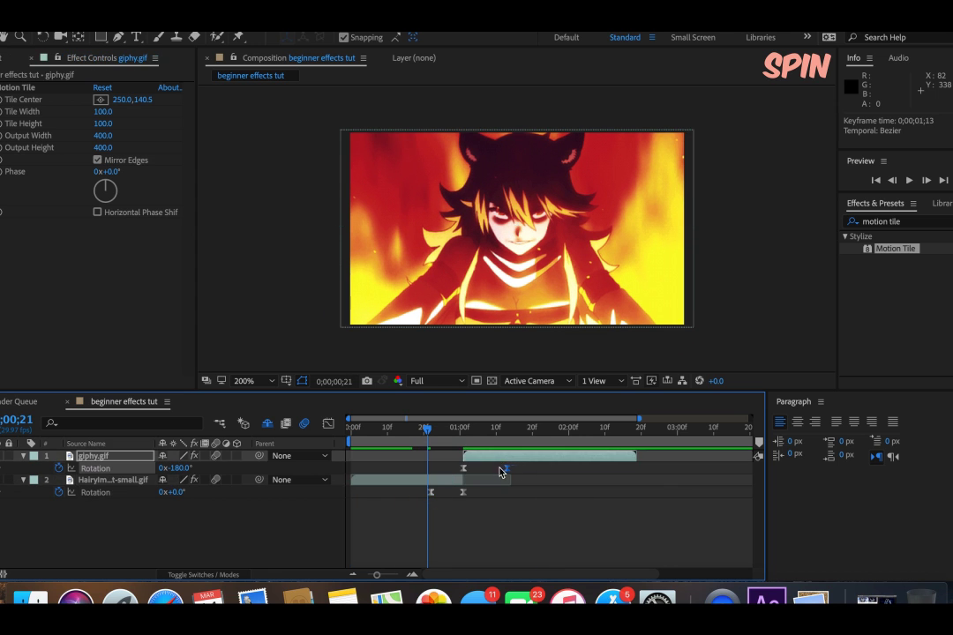
left_click(389, 429)
key("space")
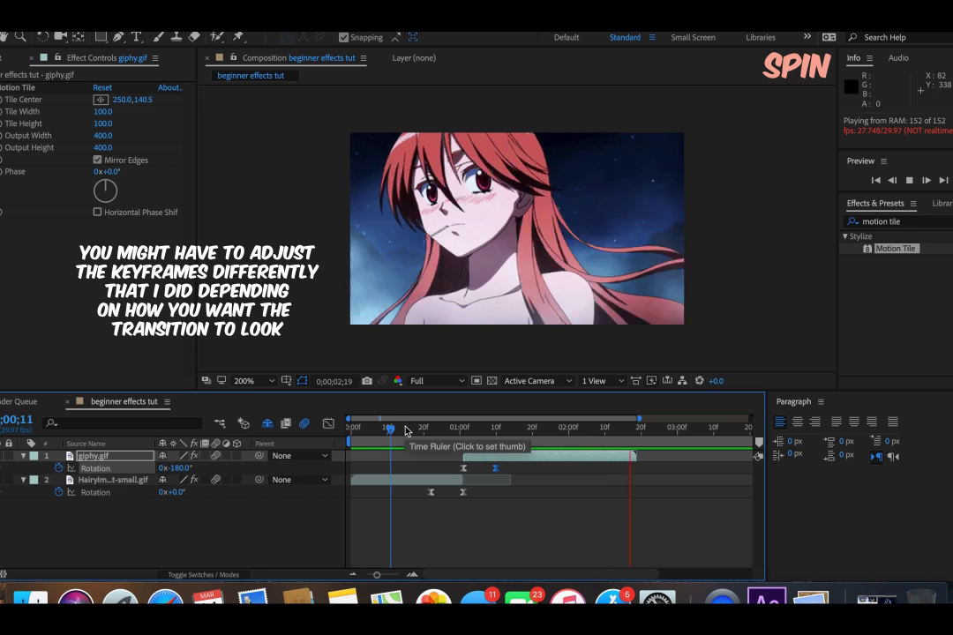
left_click(402, 430)
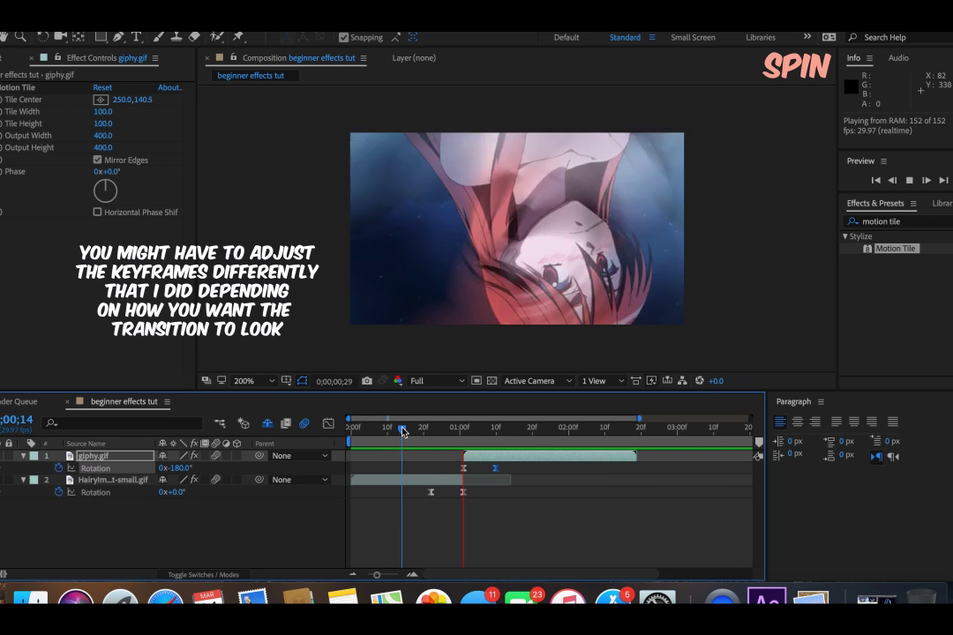
key("space")
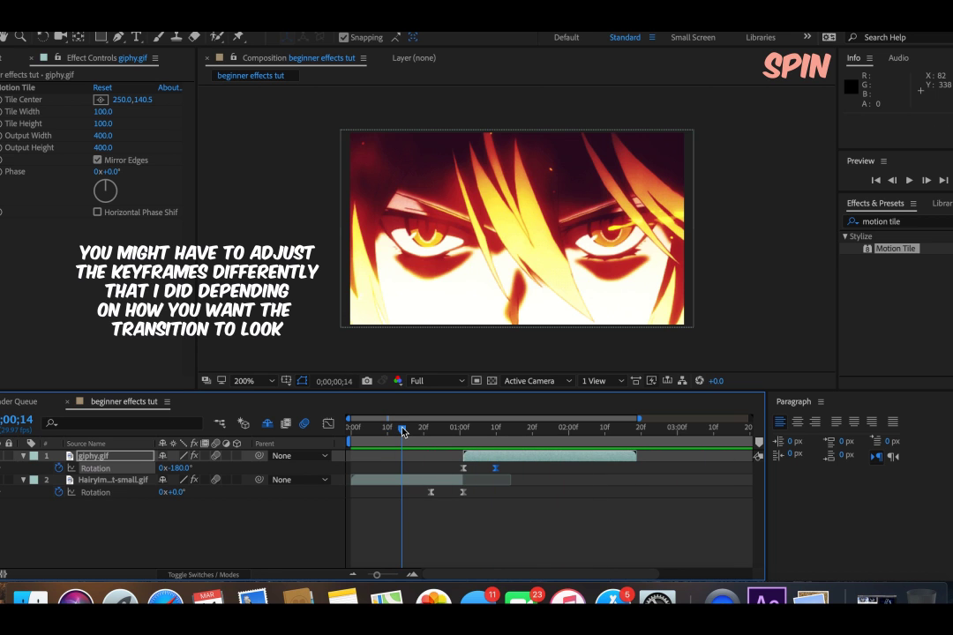
Step: Add a full-comp black solid, Black Solid 1, as the top layer
left_click(502, 526)
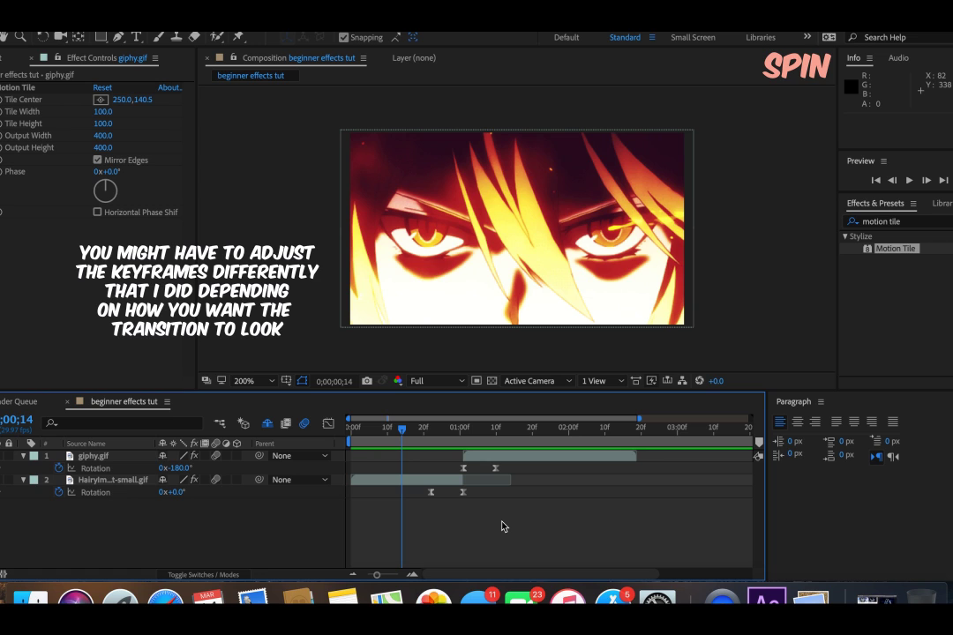
key("super+y")
left_click(302, 477)
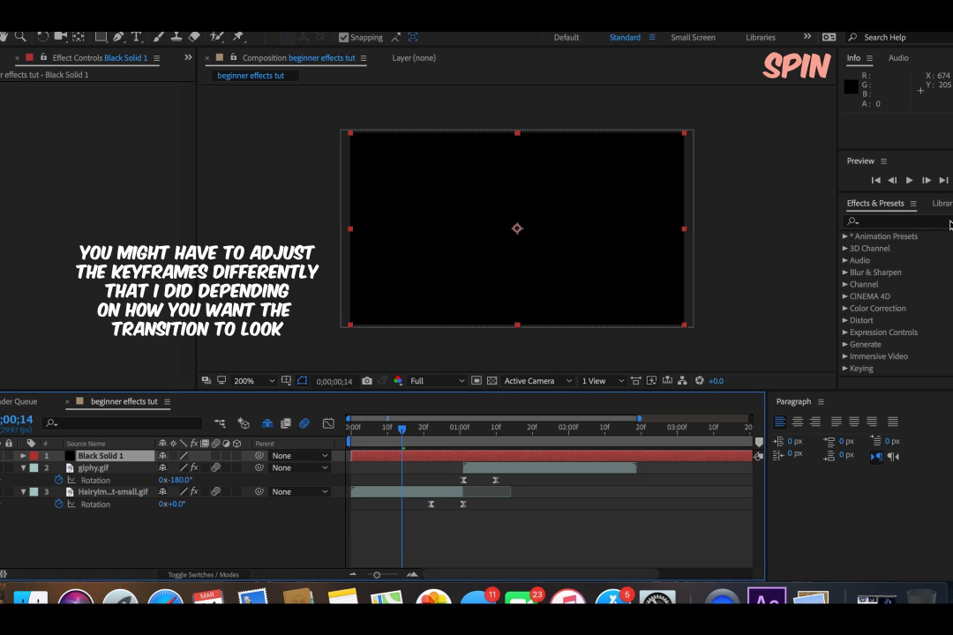
Step: Apply CC Jaws to Black Solid 1 with Completion 90 and Height 0
type("cc jaws")
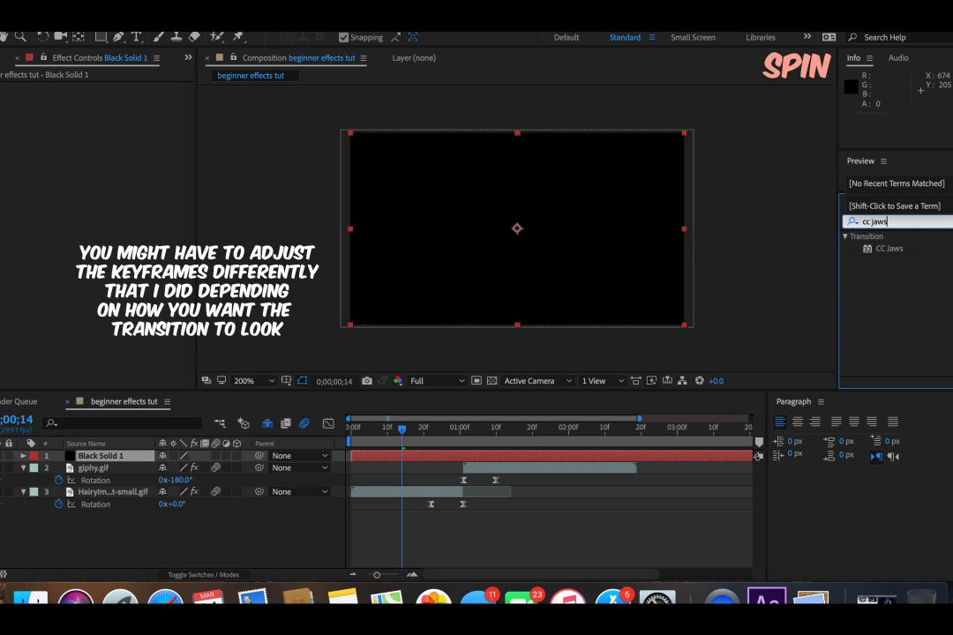
left_click_drag(888, 248, 212, 280)
left_click(100, 101)
type("0")
key("Return")
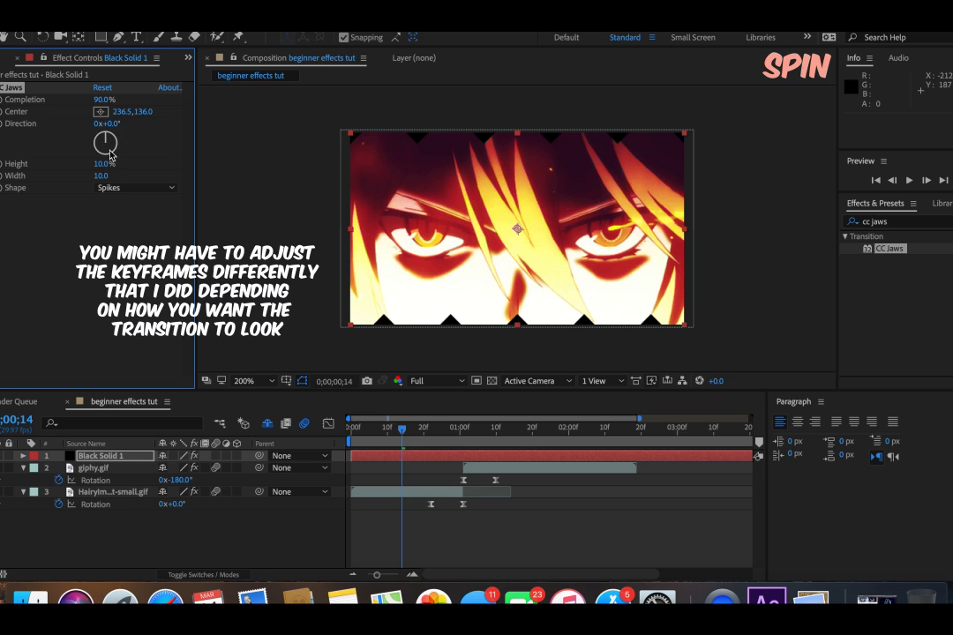
left_click(104, 164)
type("0")
key("Return")
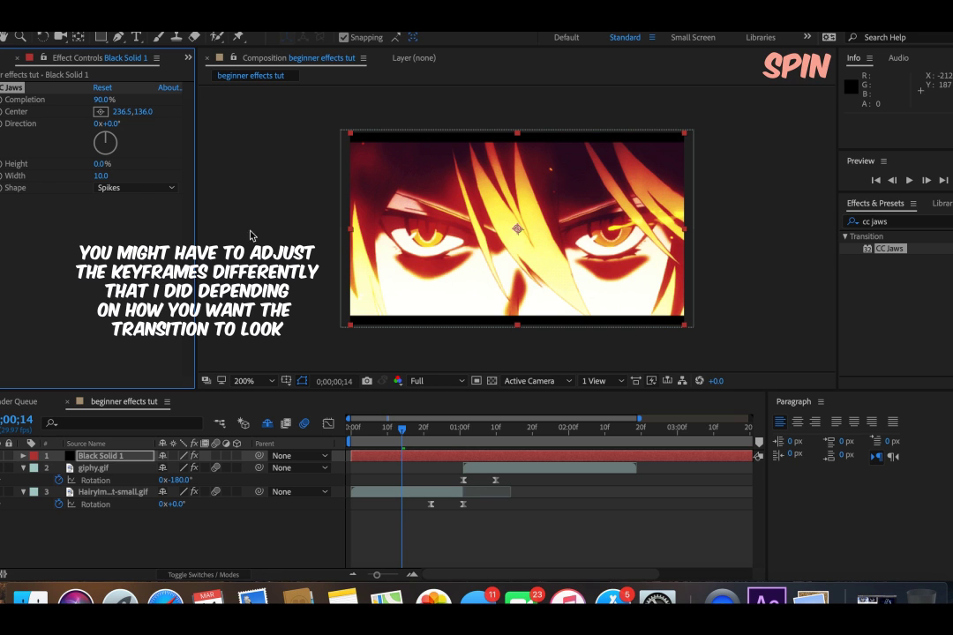
Step: Preview and scrub the letterboxed spin transition up to 1;18
key("space")
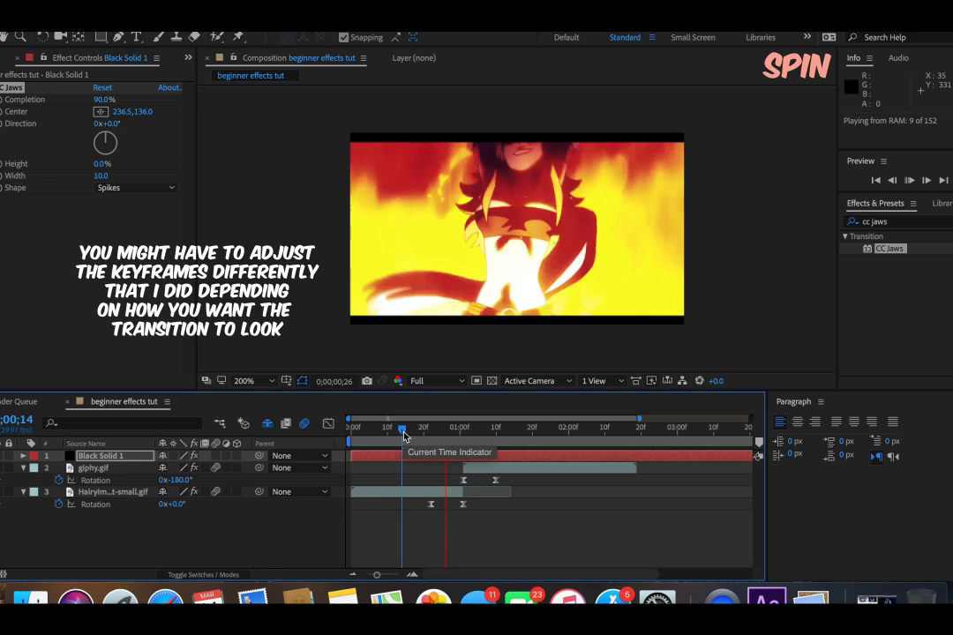
mouse_move(403, 433)
left_mouse_down()
mouse_move(480, 446)
mouse_move(399, 449)
left_mouse_up()
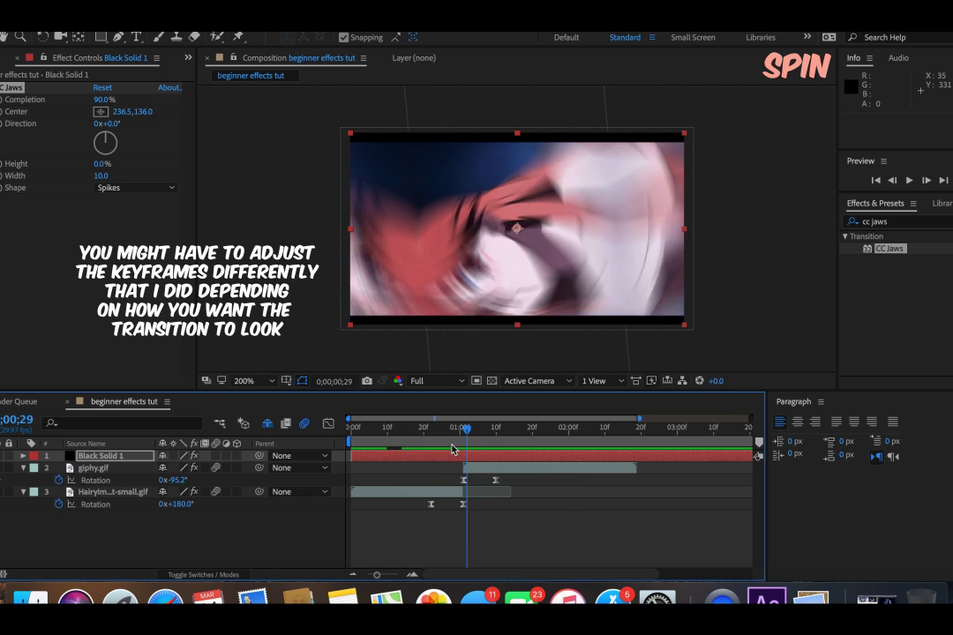
key("space")
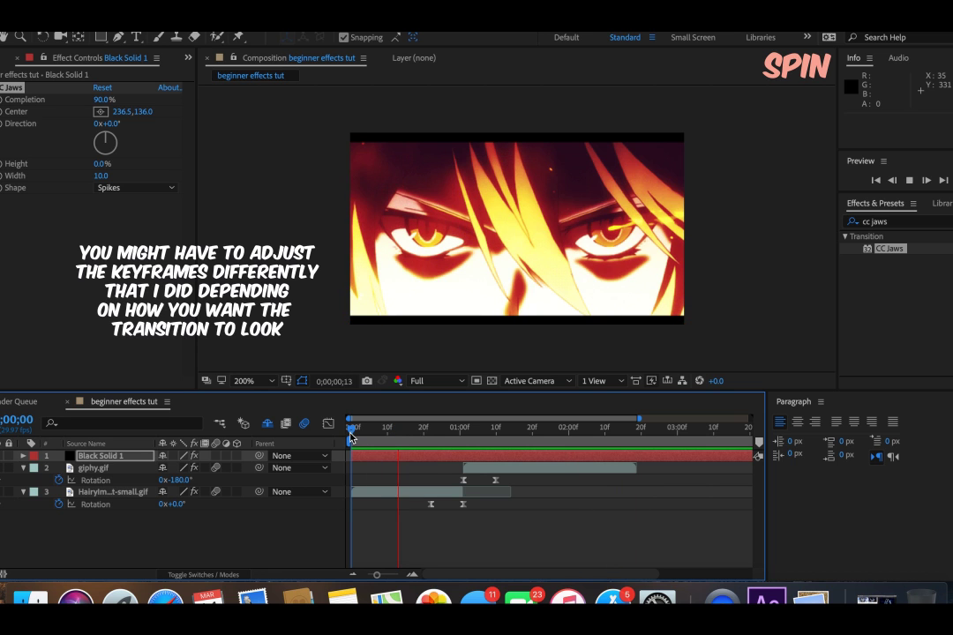
left_click(442, 430)
left_click_drag(442, 432, 526, 435)
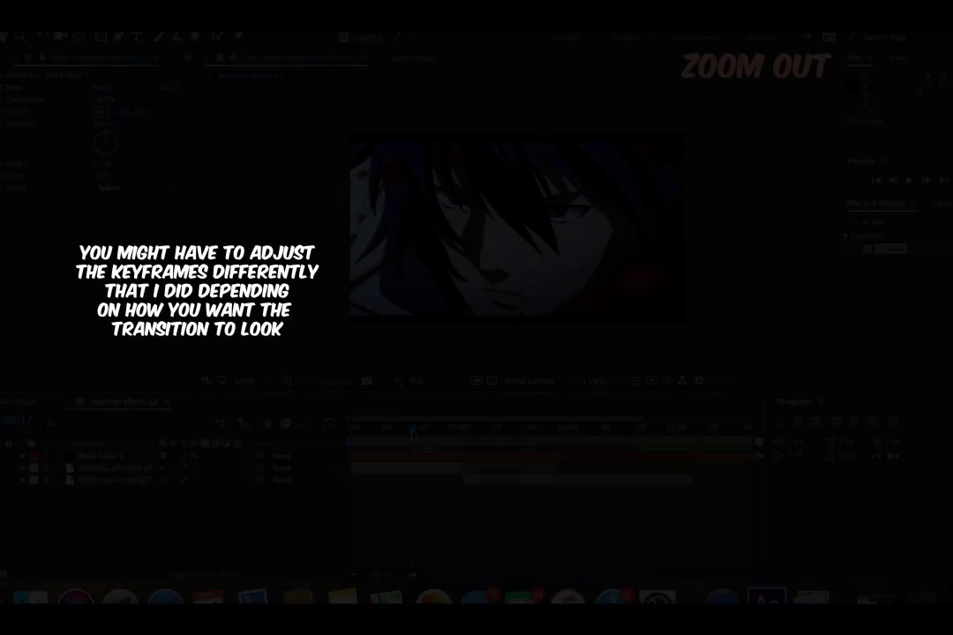
Step: Apply Motion Tile to the second GIF layer, edit its Output Width, then select the other GIF layers
left_click(422, 468)
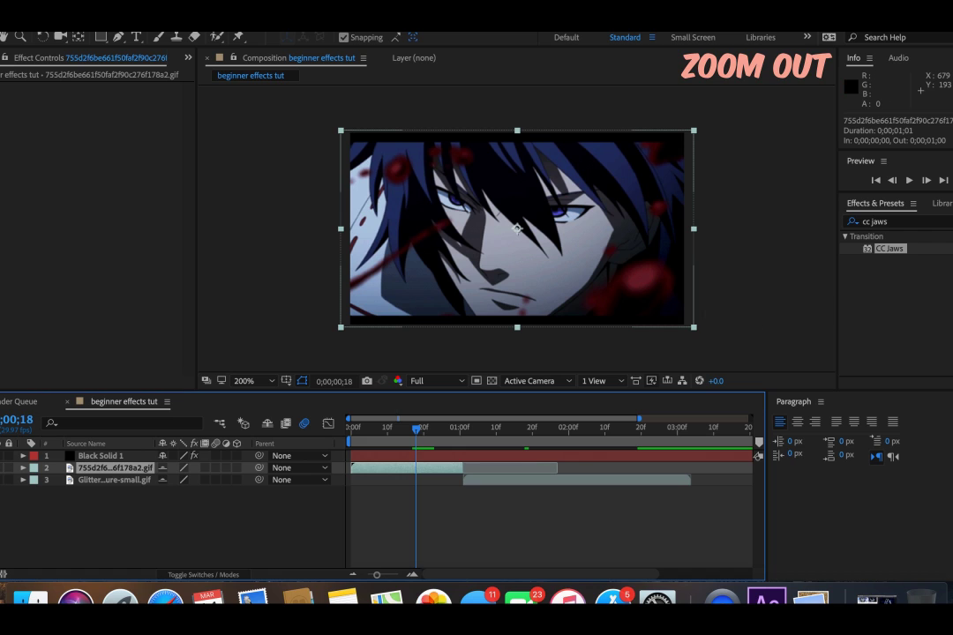
left_click(943, 223)
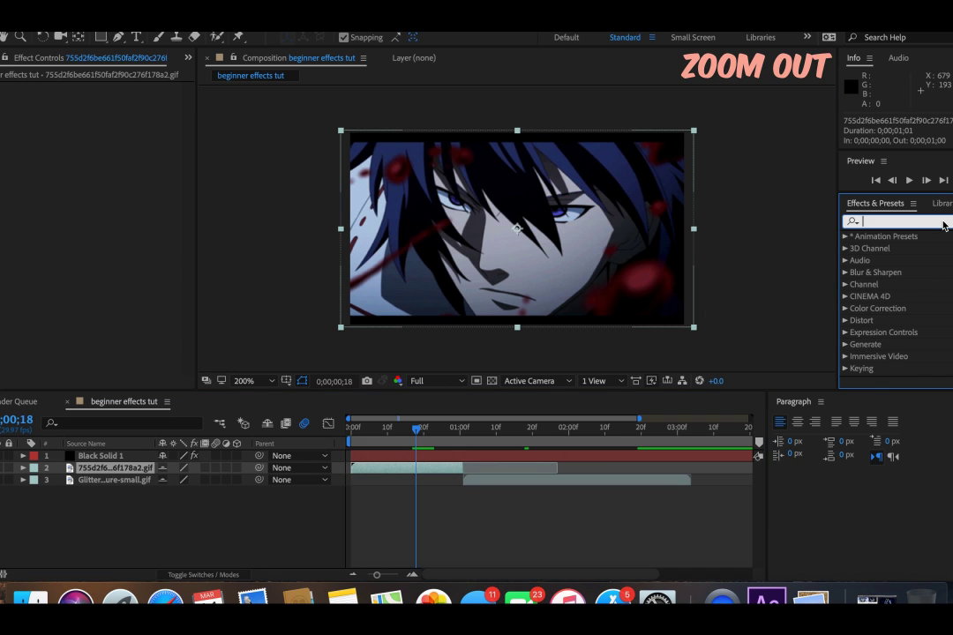
type("motion tile")
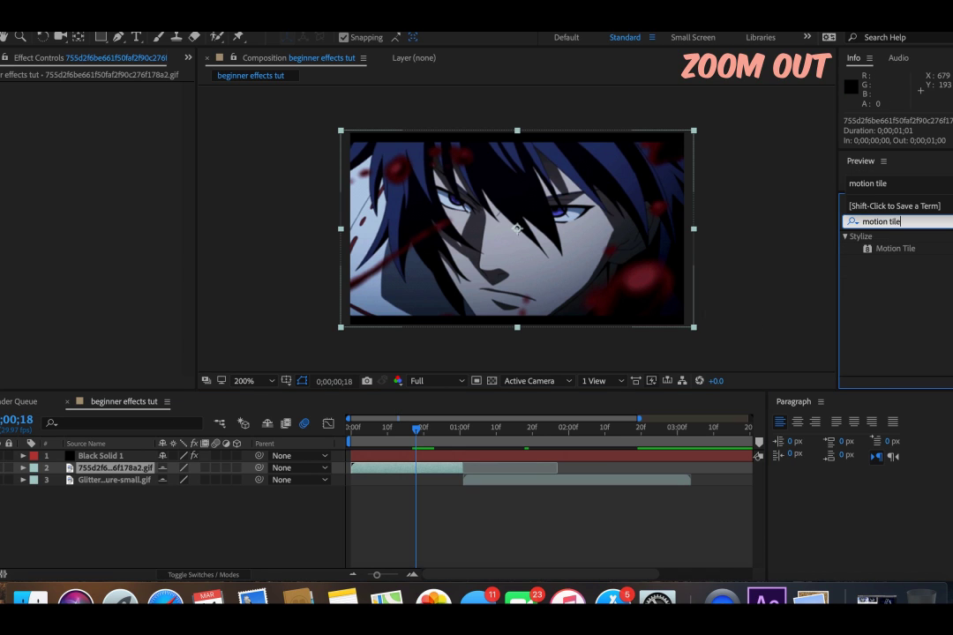
double_click(904, 249)
left_click(95, 136)
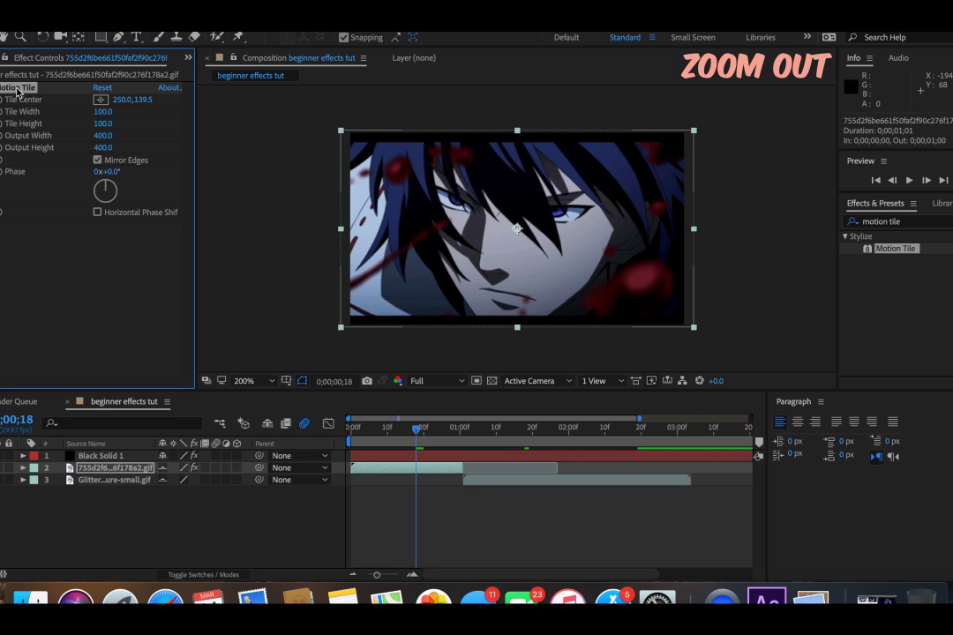
left_click(479, 482)
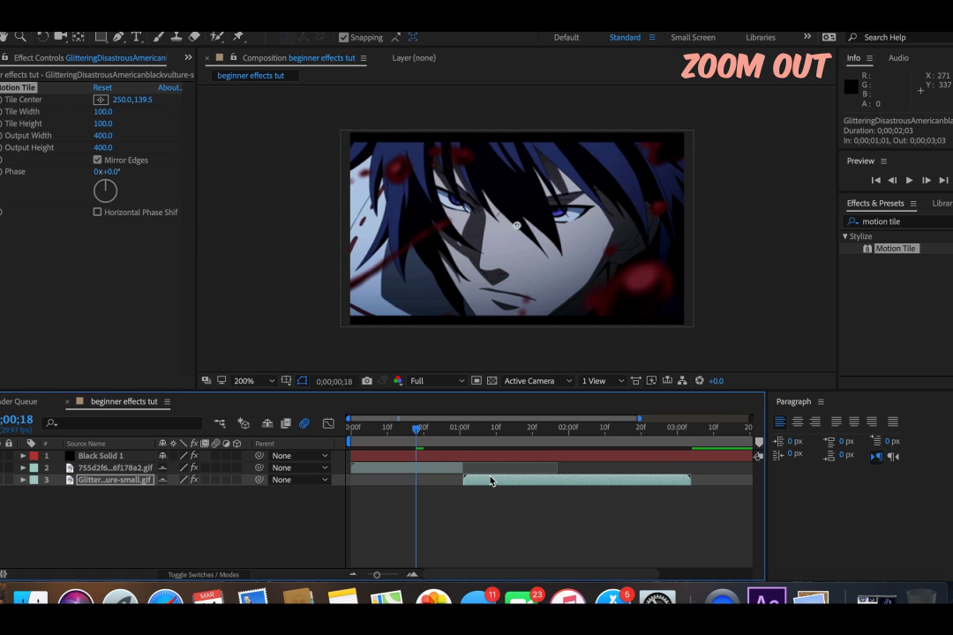
left_click(413, 474)
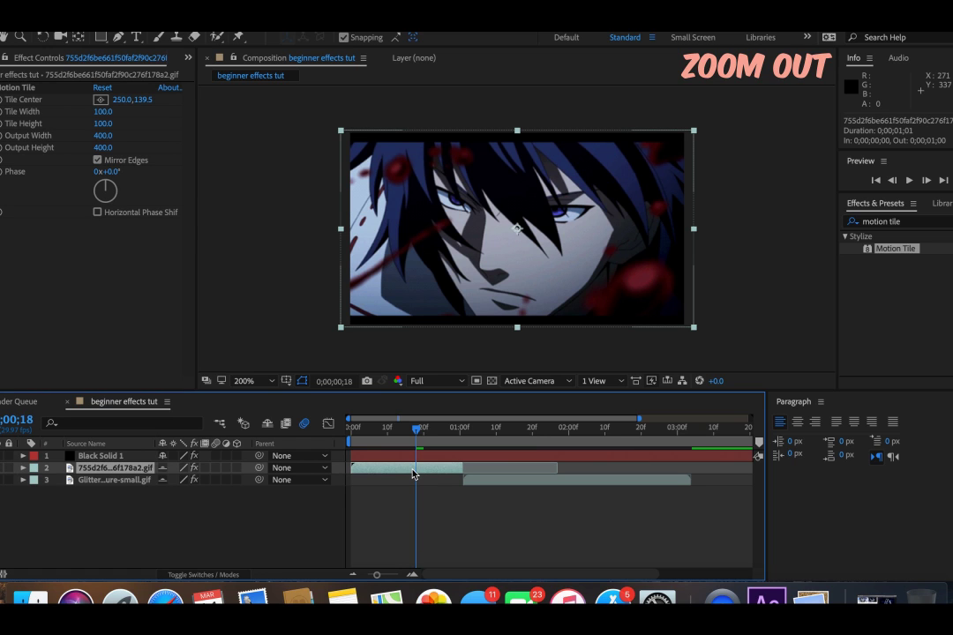
Step: Key the first GIF's Scale from 100% at frame 23 down to 75%, and select both keyframes
key("s")
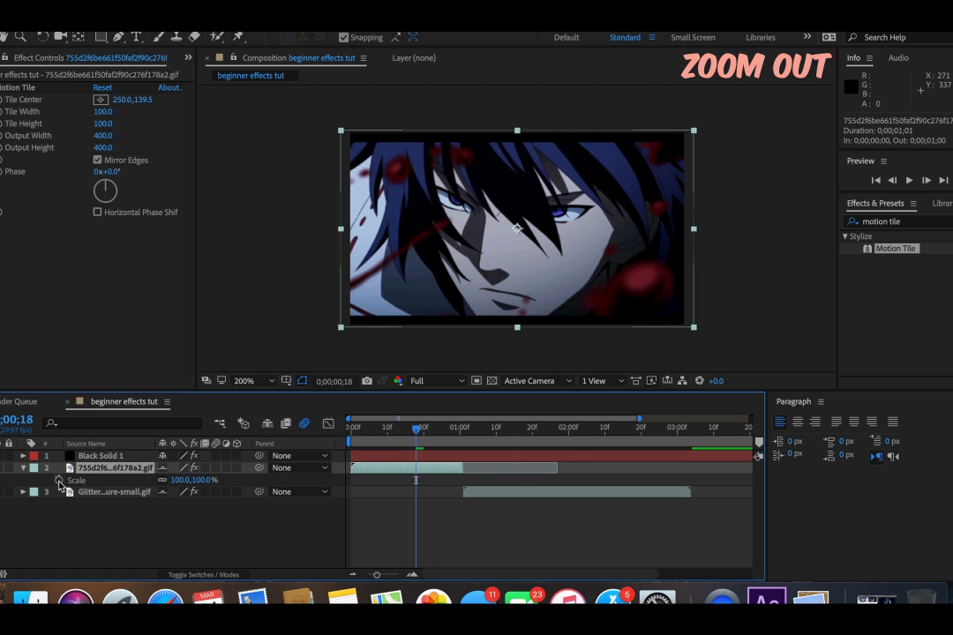
left_click(59, 481)
left_click_drag(425, 431, 463, 432)
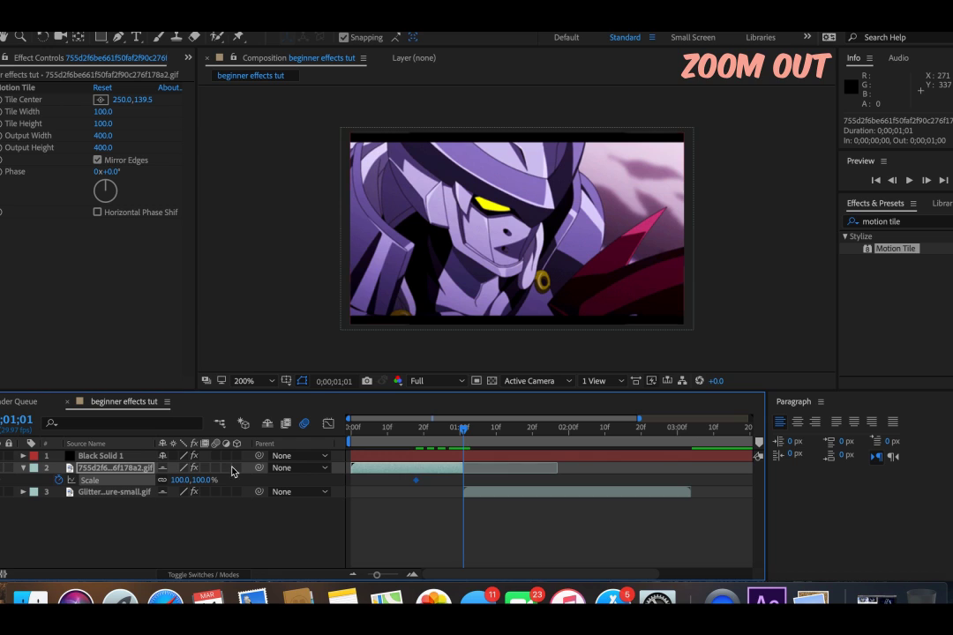
left_click(201, 479)
type("5")
key("Return")
left_click_drag(416, 481, 434, 480)
left_click_drag(427, 430, 470, 433)
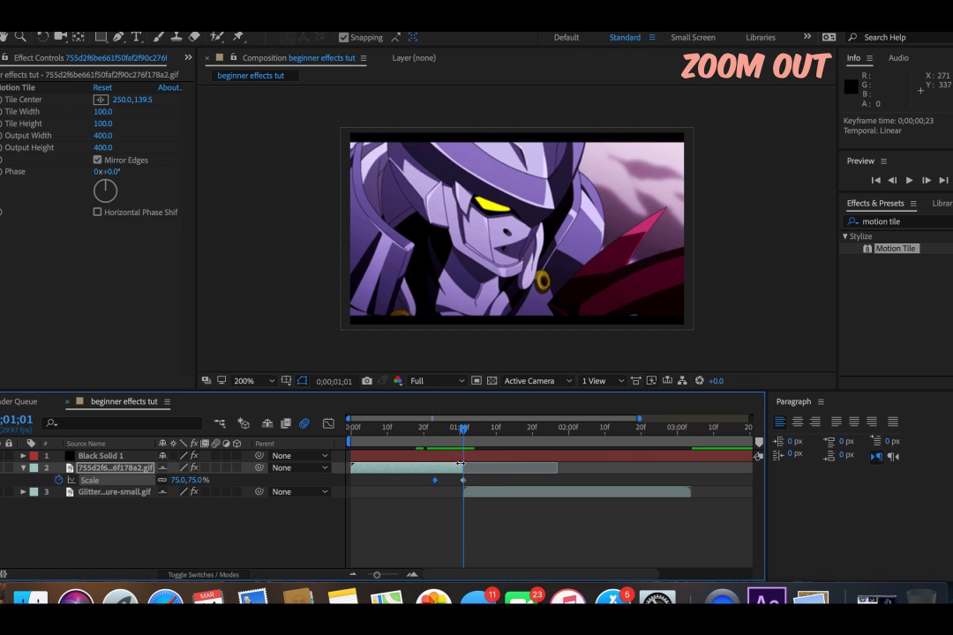
left_click_drag(427, 480, 470, 487)
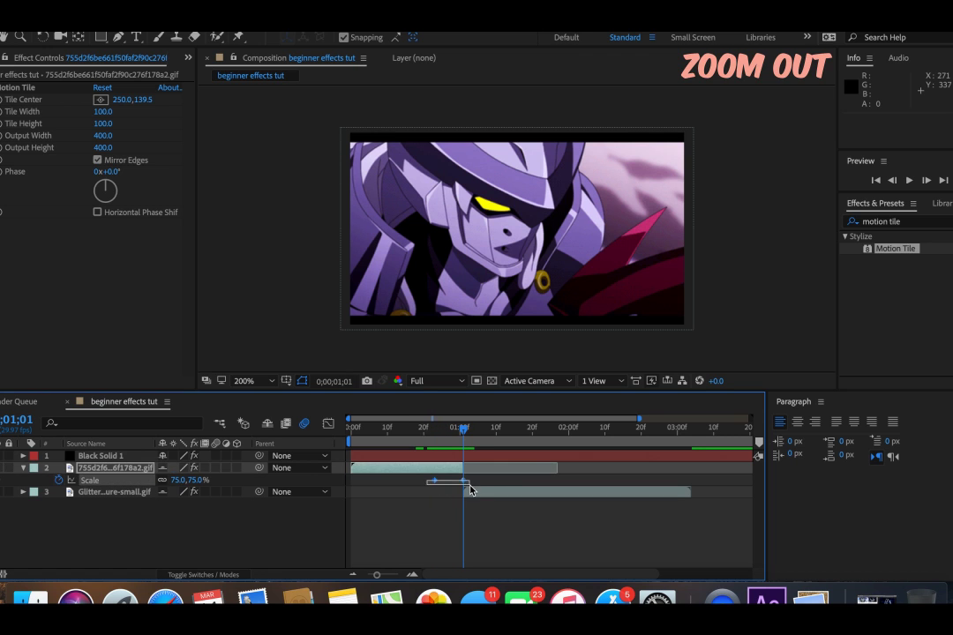
Step: Stretch the Scale keyframes' ease influence in the Graph Editor
left_click(328, 423)
left_click(439, 499)
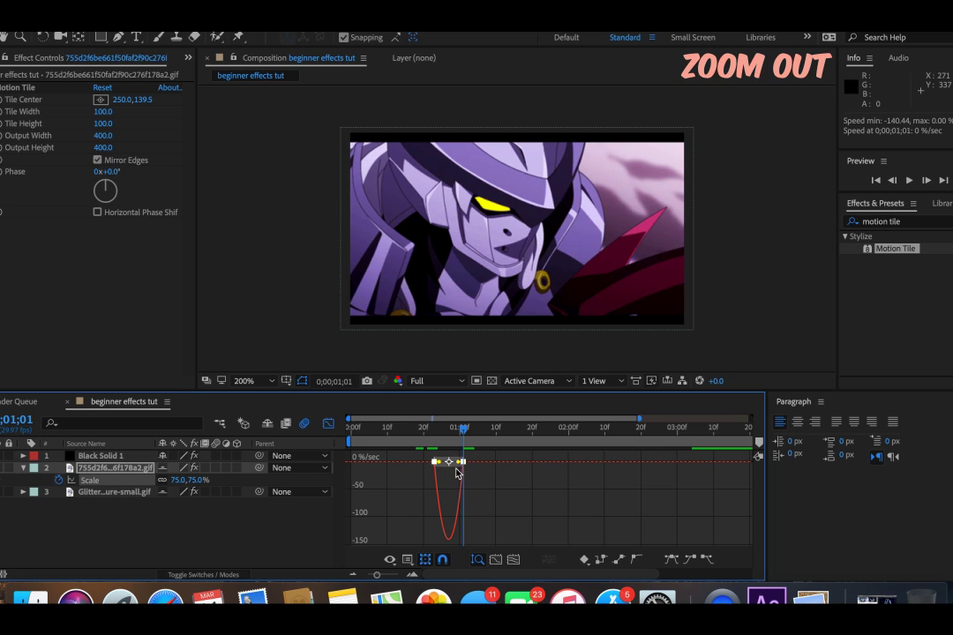
mouse_move(460, 463)
left_mouse_down()
mouse_move(447, 469)
mouse_move(446, 460)
left_mouse_up()
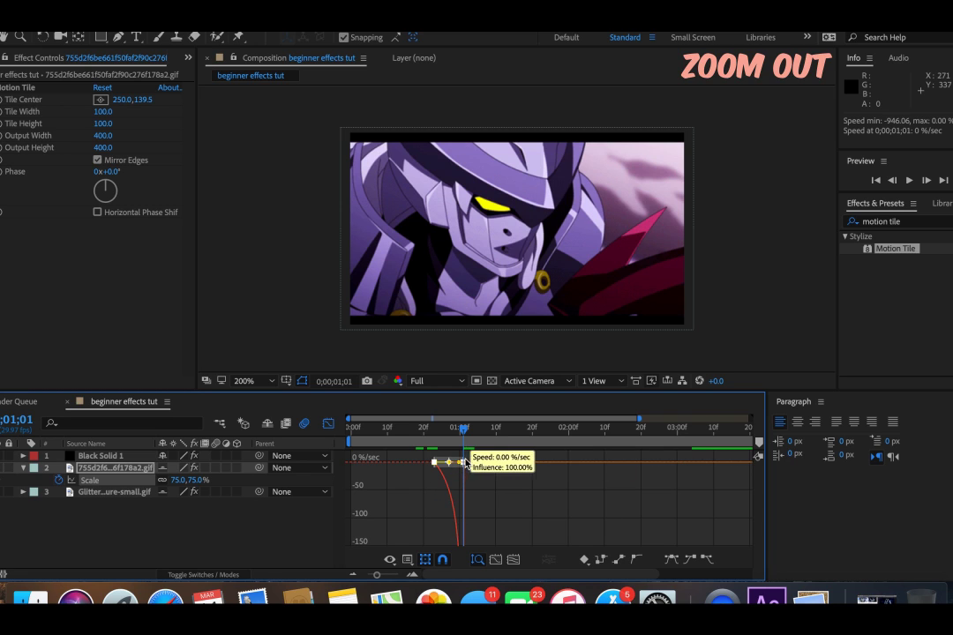
left_click(338, 424)
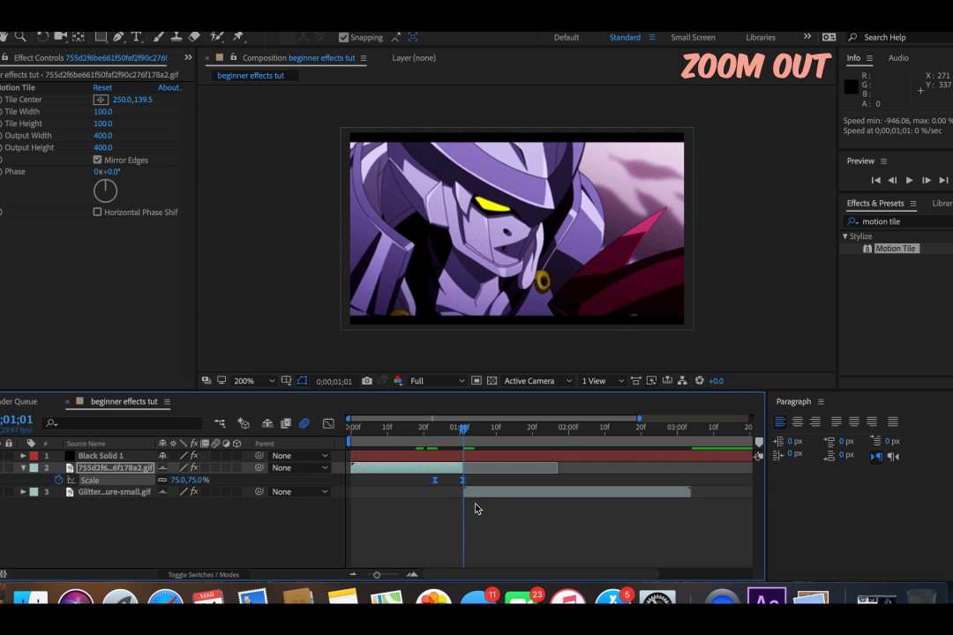
Step: Add a starting Scale keyframe on the Glitter GIF layer
left_click(471, 495)
key("s")
left_click(58, 504)
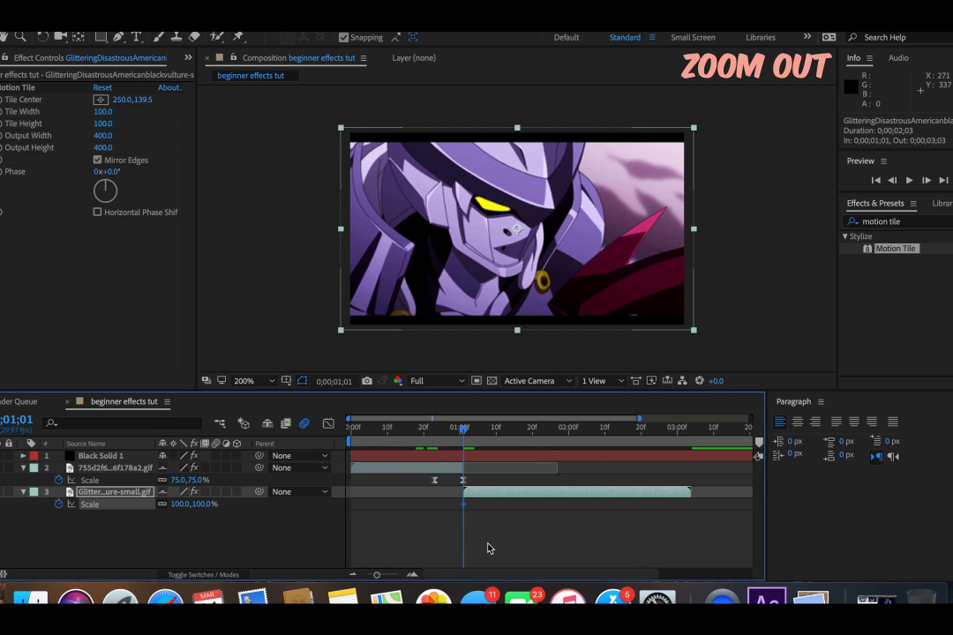
Step: Move Glitter's Scale keyframe to 1;09, set 200% at 1;01, and select both keyframes for easing
left_click_drag(464, 504, 493, 504)
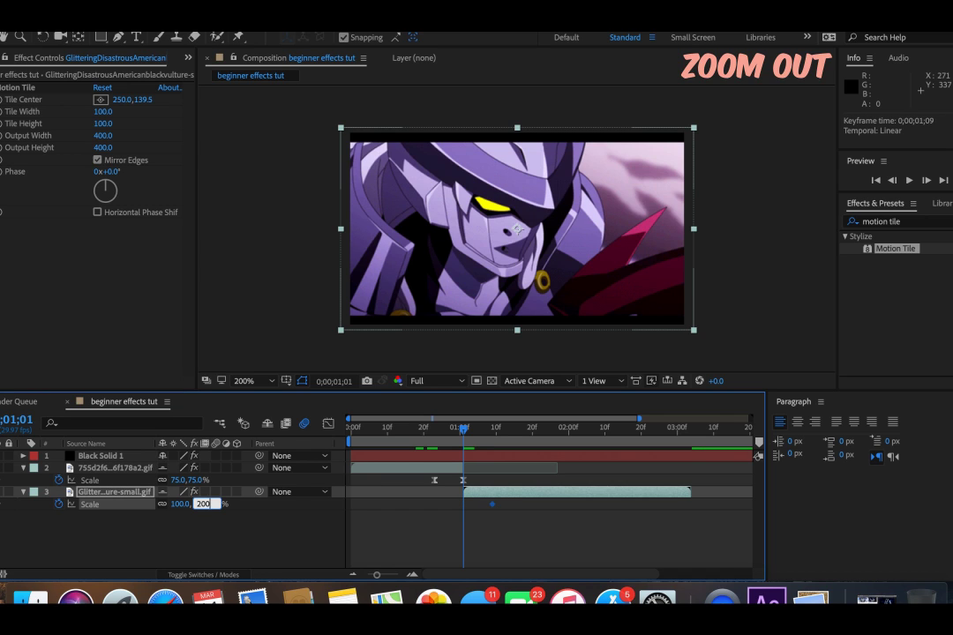
key("Return")
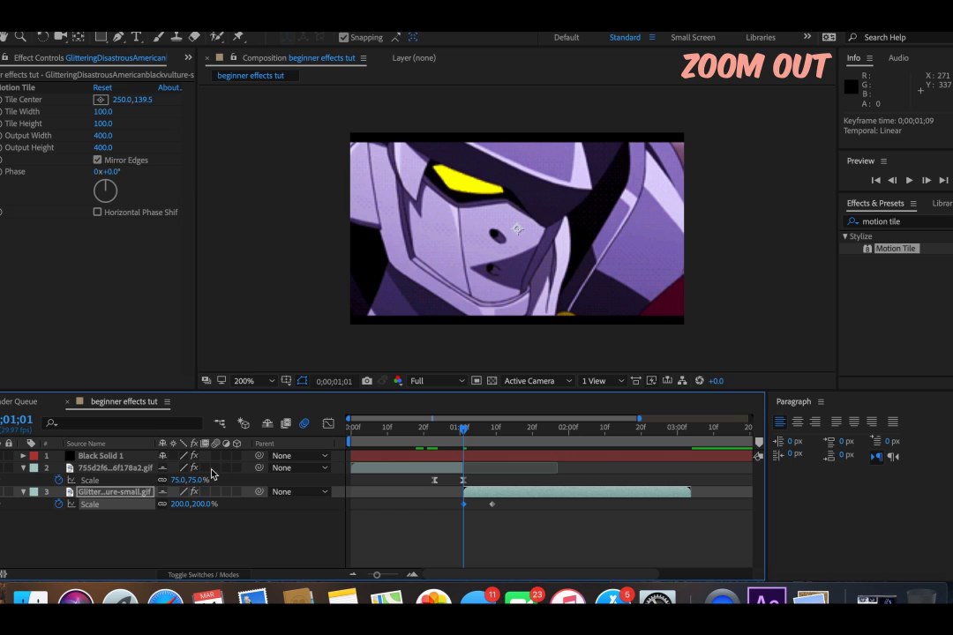
left_click(474, 510)
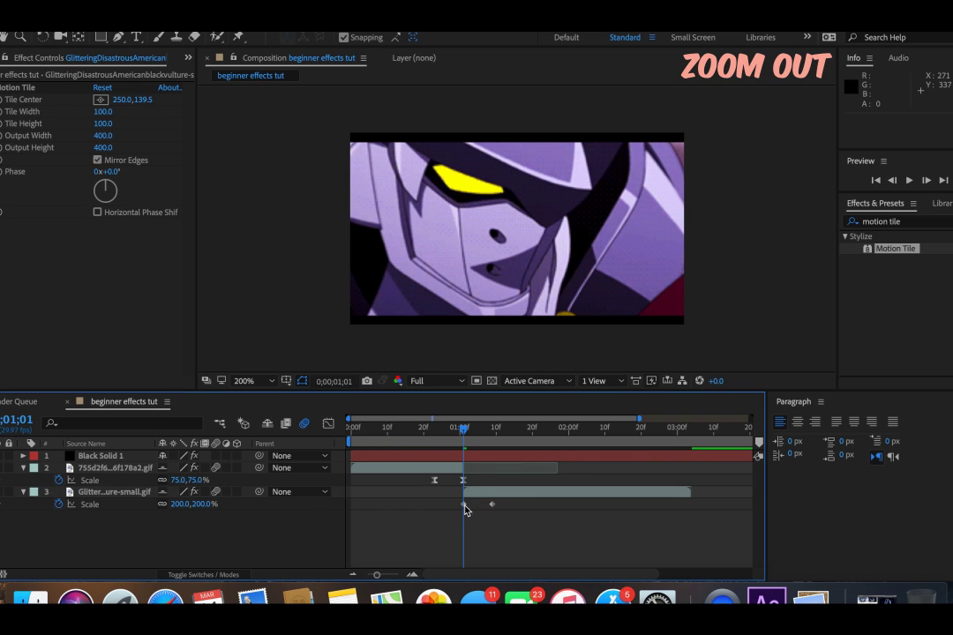
left_click_drag(455, 497, 512, 514)
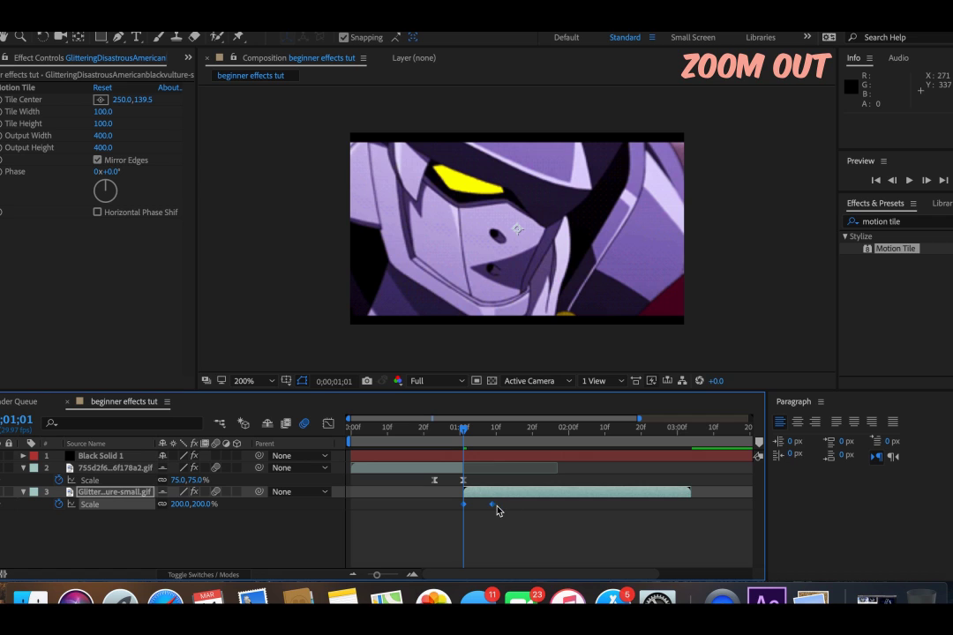
left_click(493, 510)
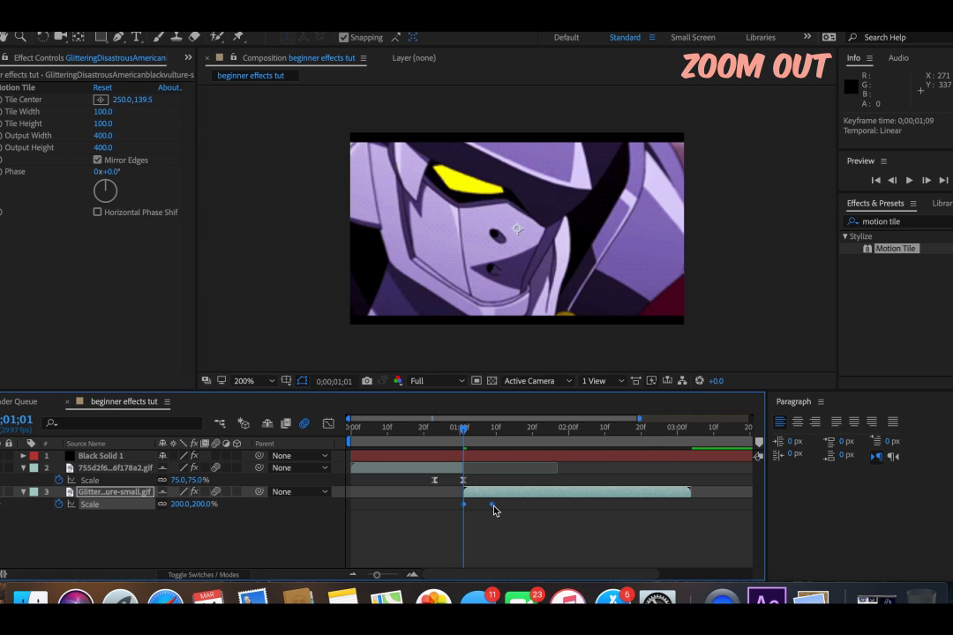
right_click(494, 507)
Step: Easy Ease the Glitter GIF's Scale keyframes and drag both influence handles so the zoom bursts fast then settles
mouse_move(529, 568)
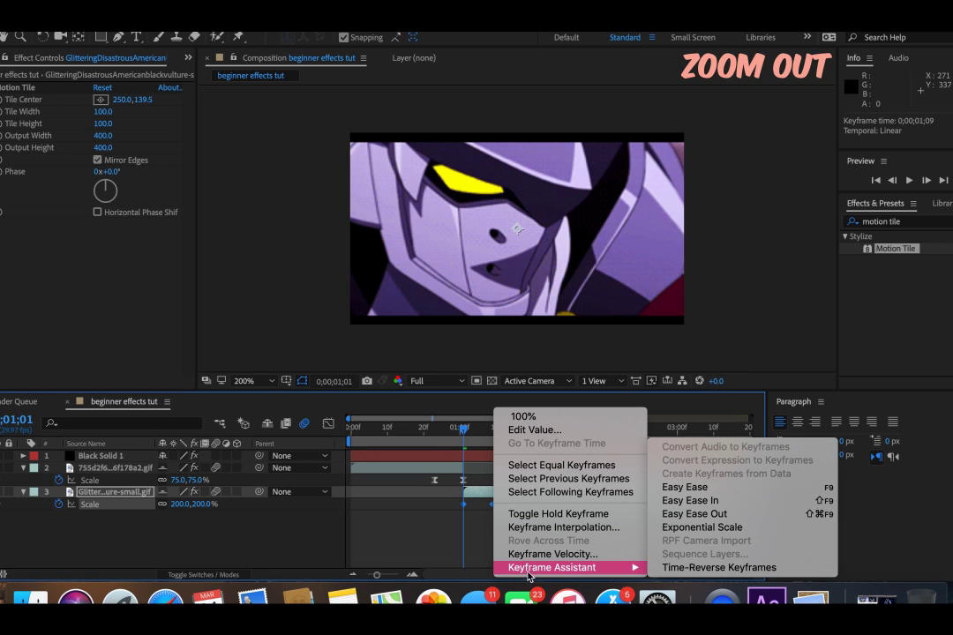
left_click(686, 486)
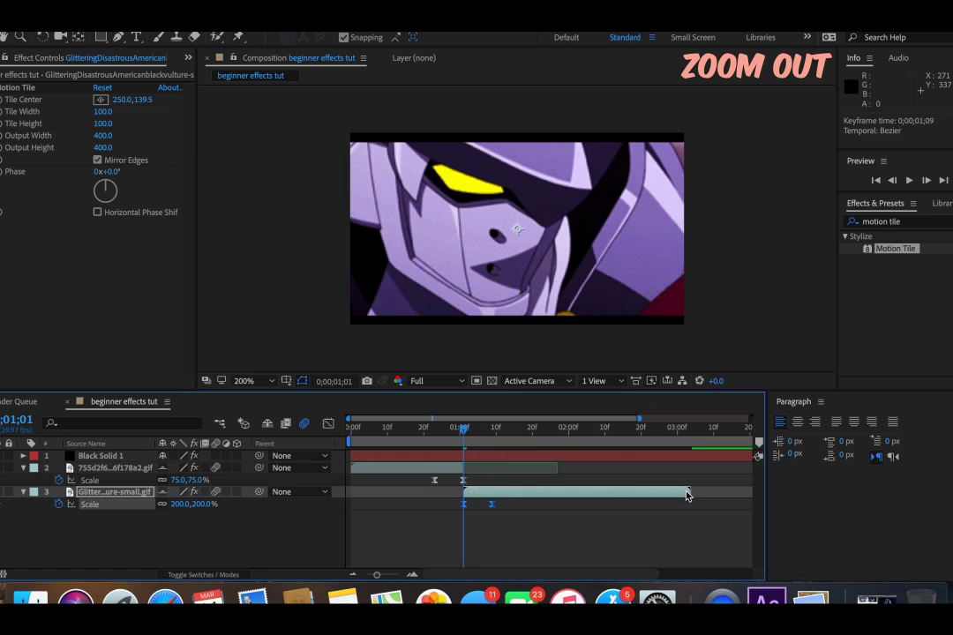
left_click(329, 424)
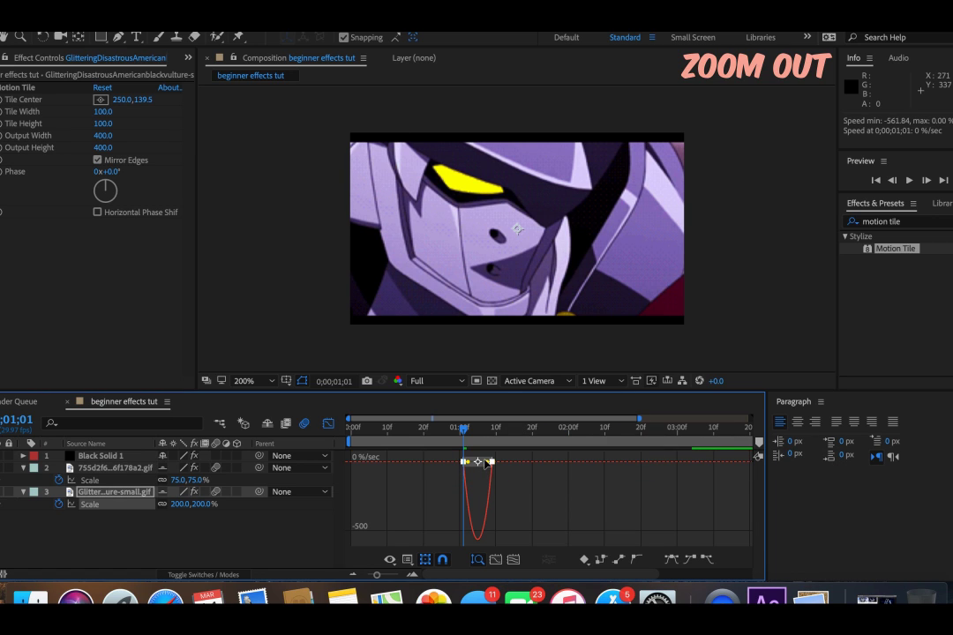
left_click_drag(487, 463, 463, 459)
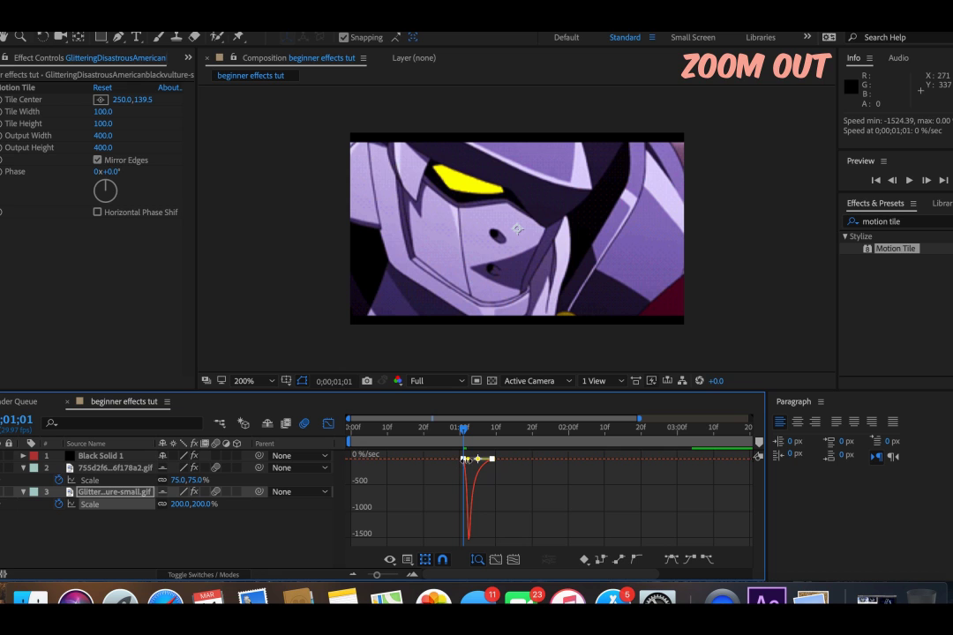
left_click_drag(471, 461, 466, 448)
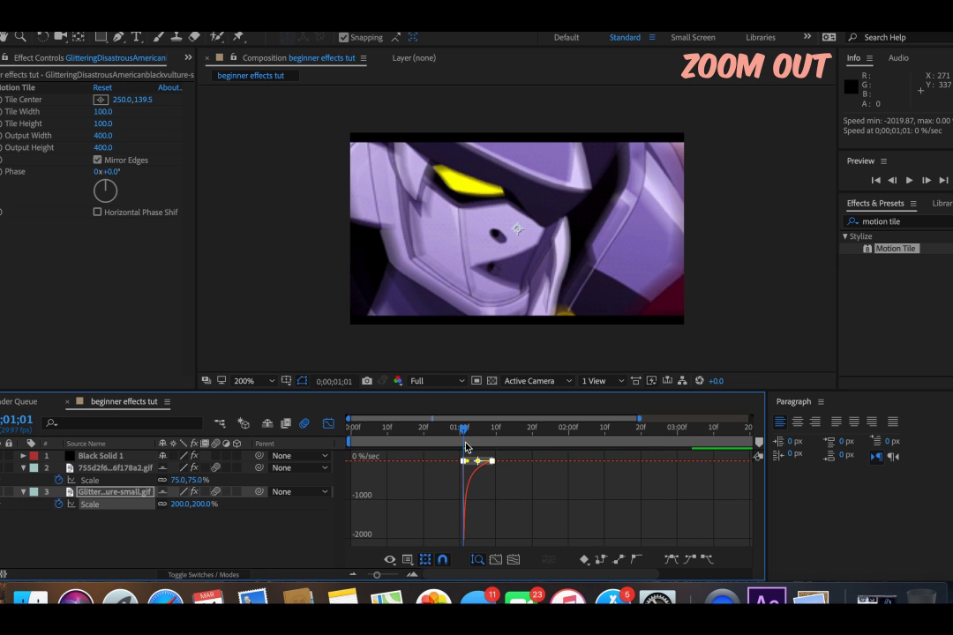
left_click(328, 424)
left_click(427, 429)
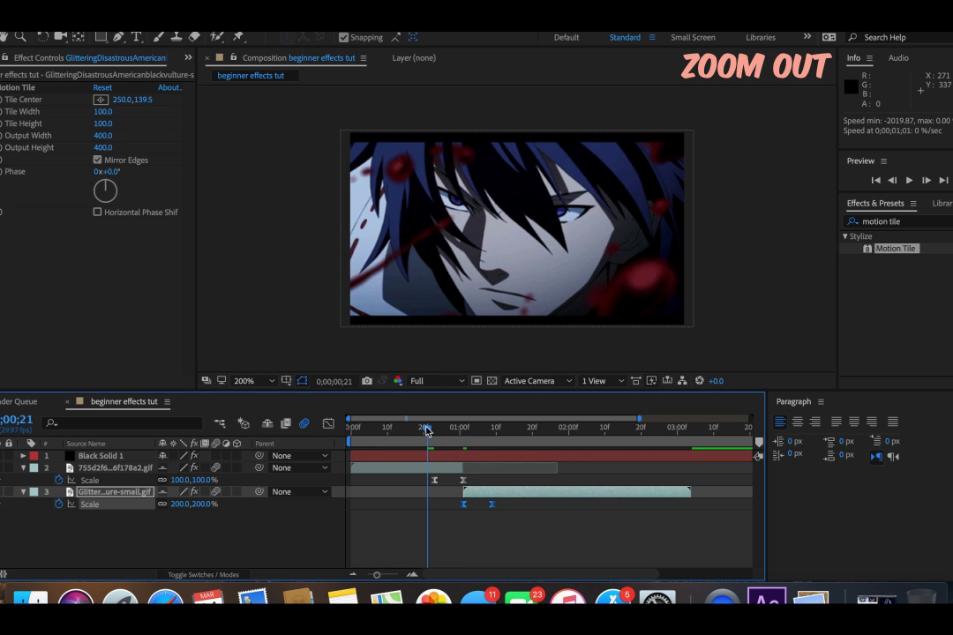
key("space")
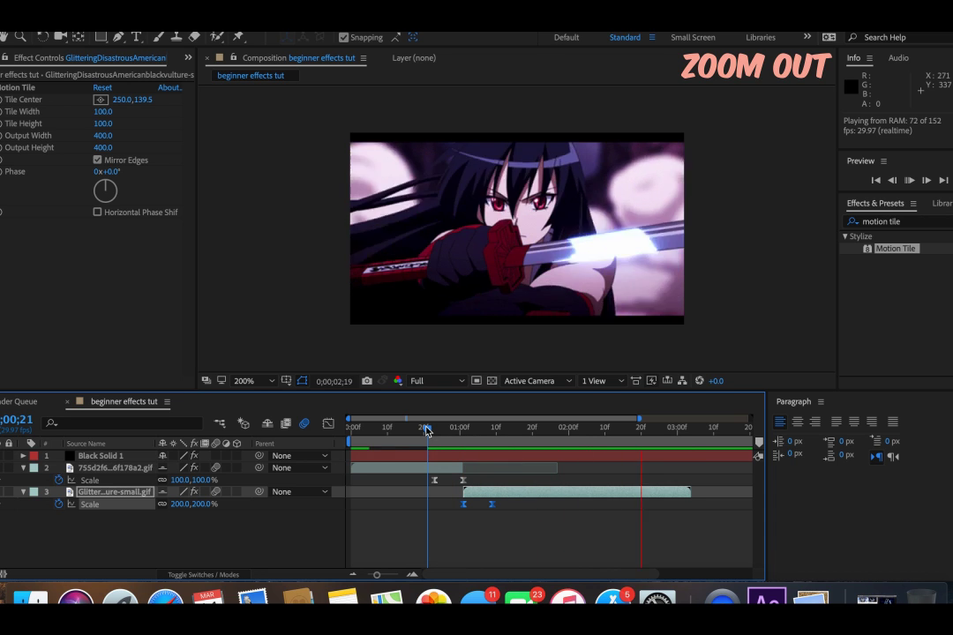
key("space")
left_click(366, 428)
key("space")
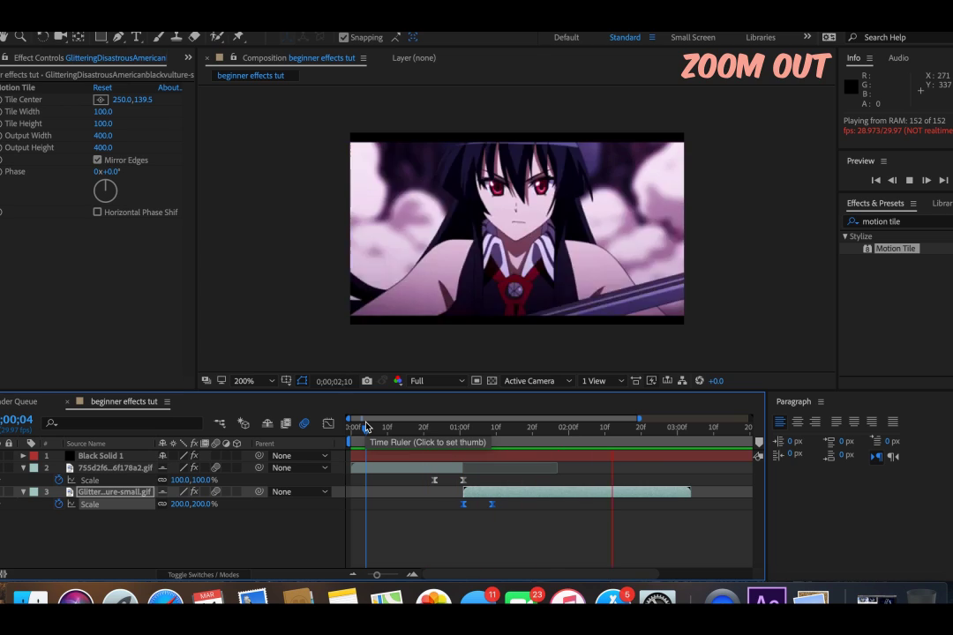
key("space")
key("space")
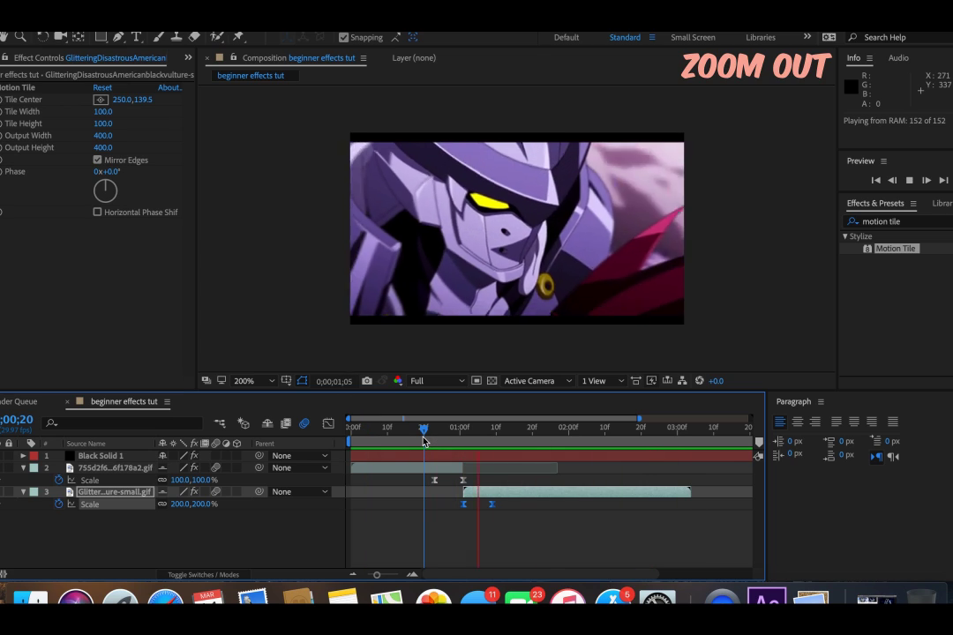
left_click(439, 428)
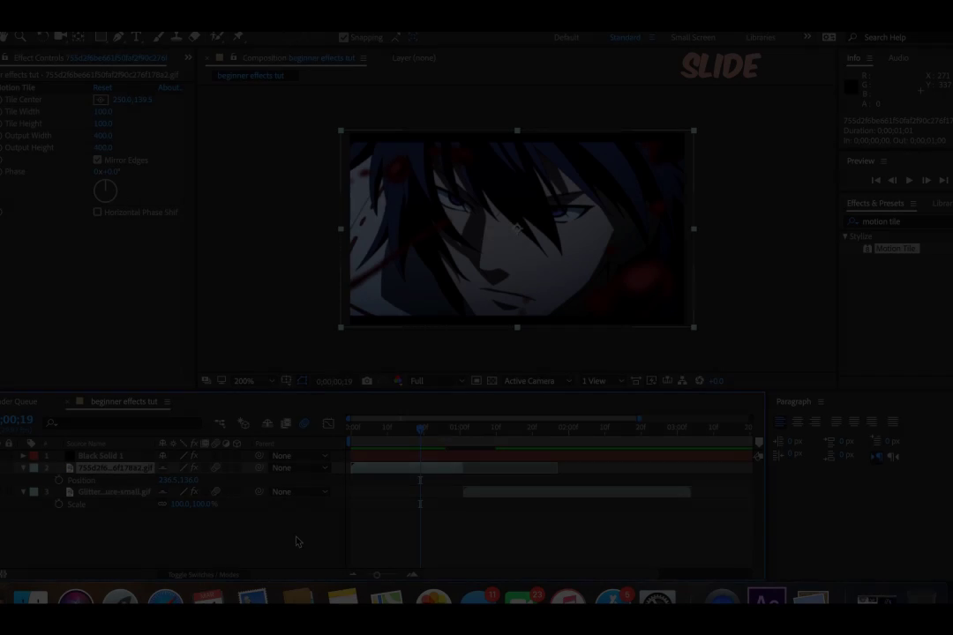
Step: Keyframe the dark-haired GIF's Position at the cut and slide it right out of frame to X 607.5
left_click(59, 480)
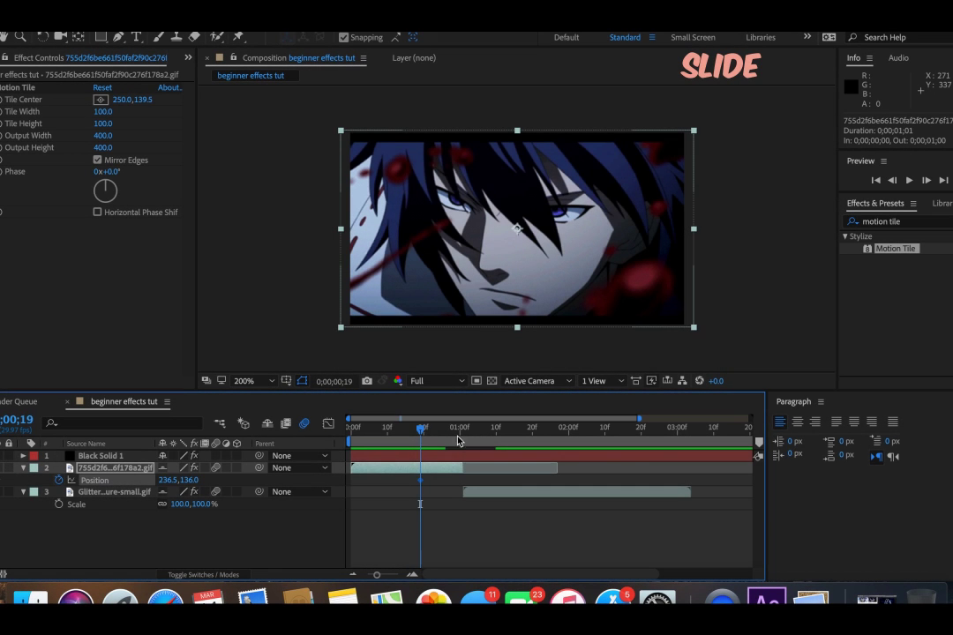
left_click_drag(436, 440, 465, 444)
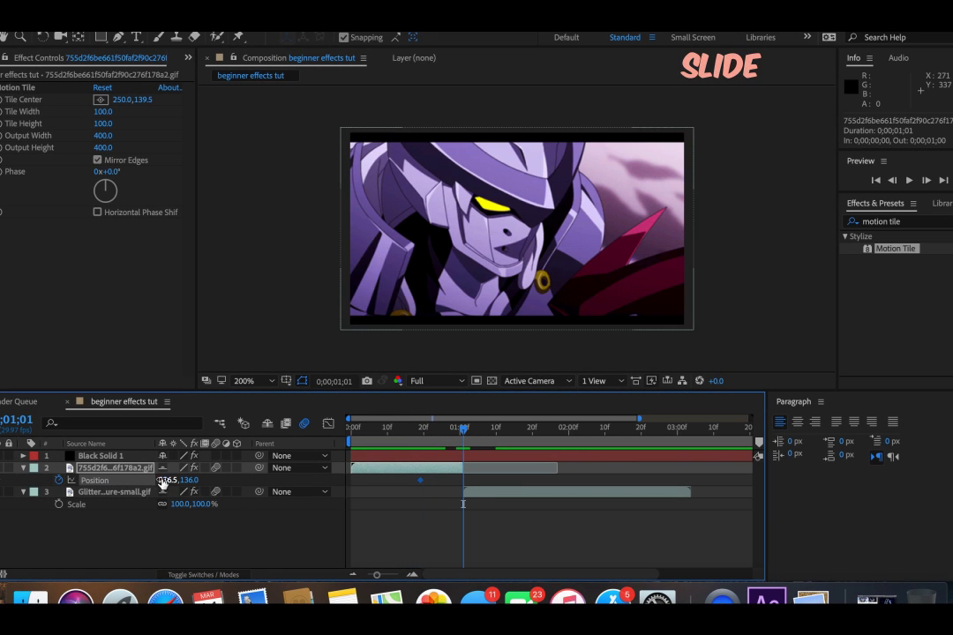
left_click_drag(465, 438, 458, 437)
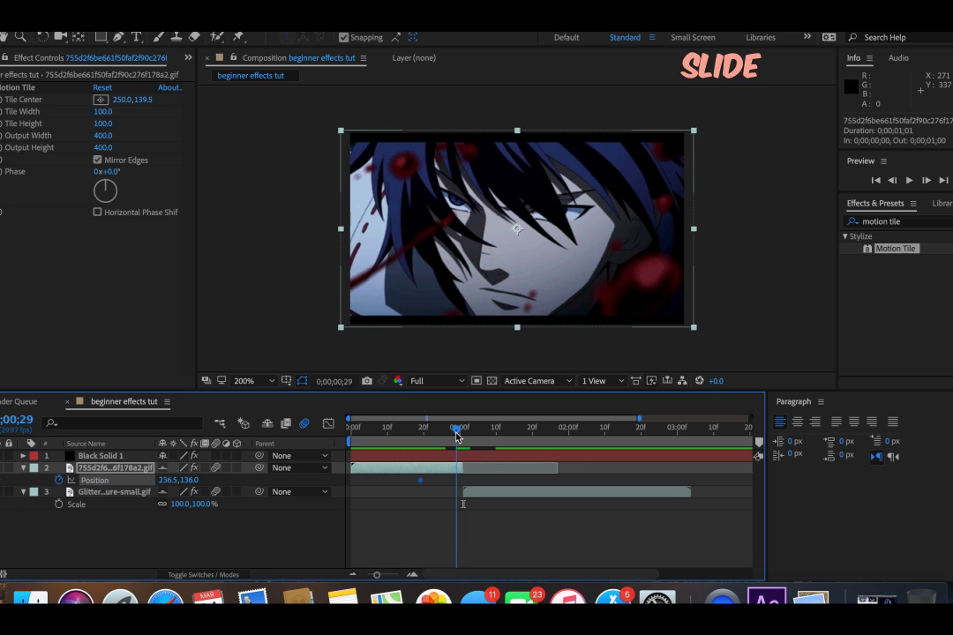
left_click_drag(168, 480, 421, 491)
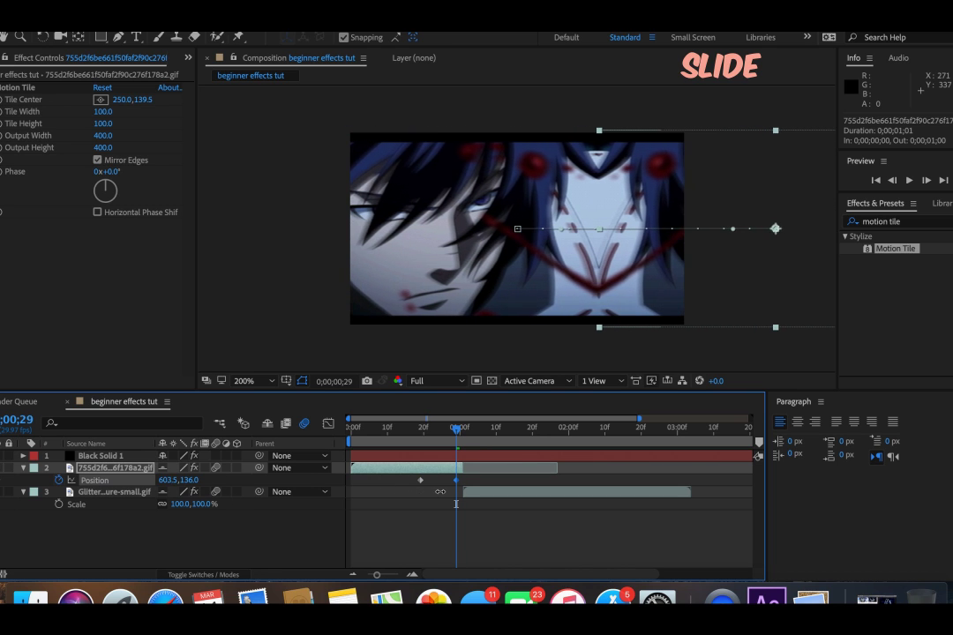
mouse_move(420, 492)
left_mouse_down()
mouse_move(463, 482)
mouse_move(441, 484)
left_mouse_up()
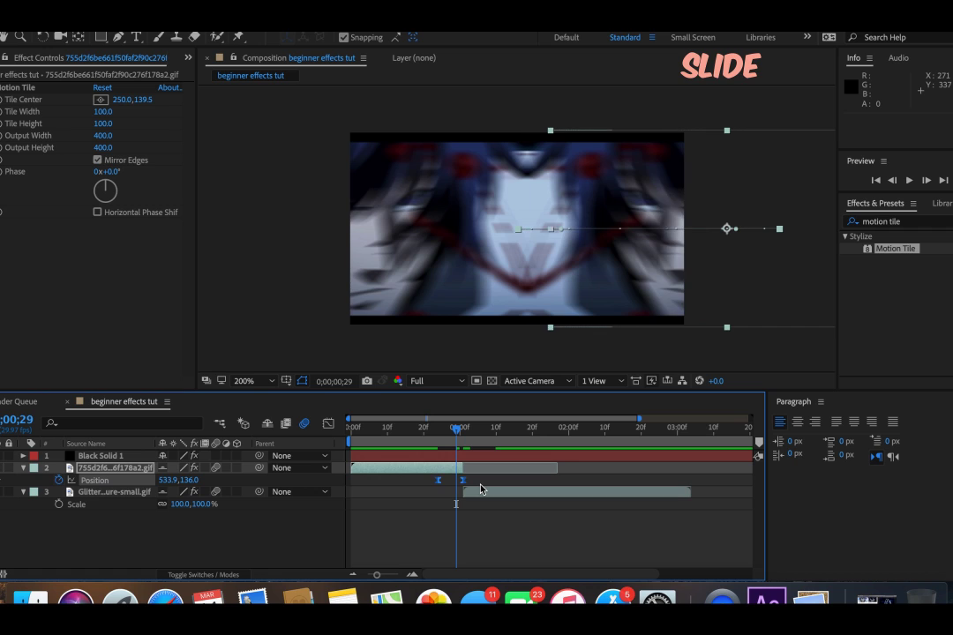
Step: Easy Ease both Position keyframes and steepen their influence so the slide accelerates hard into the cut
key("F9")
left_click(329, 426)
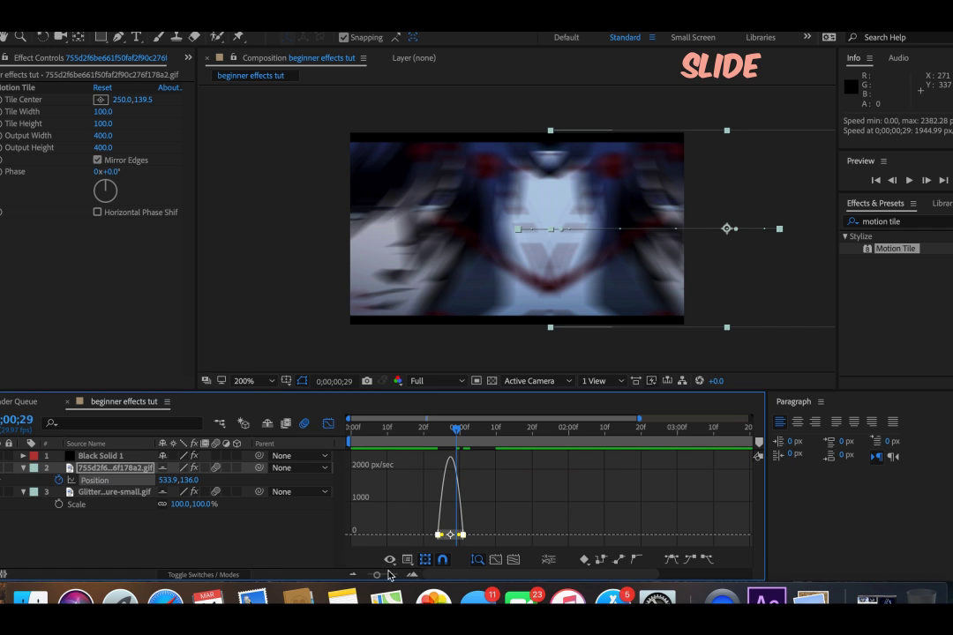
left_click_drag(387, 571, 389, 574)
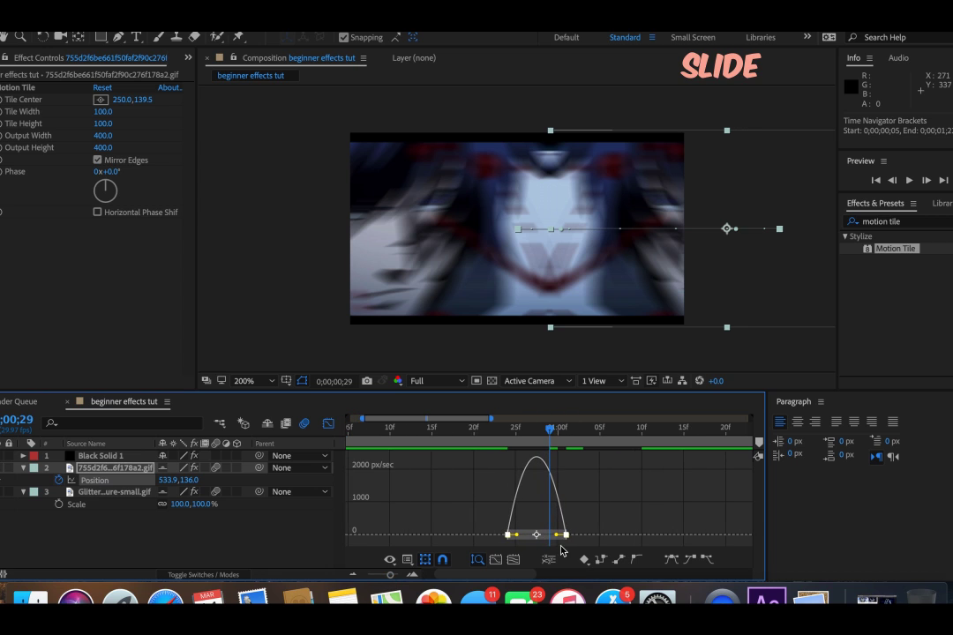
left_click_drag(557, 535, 584, 537)
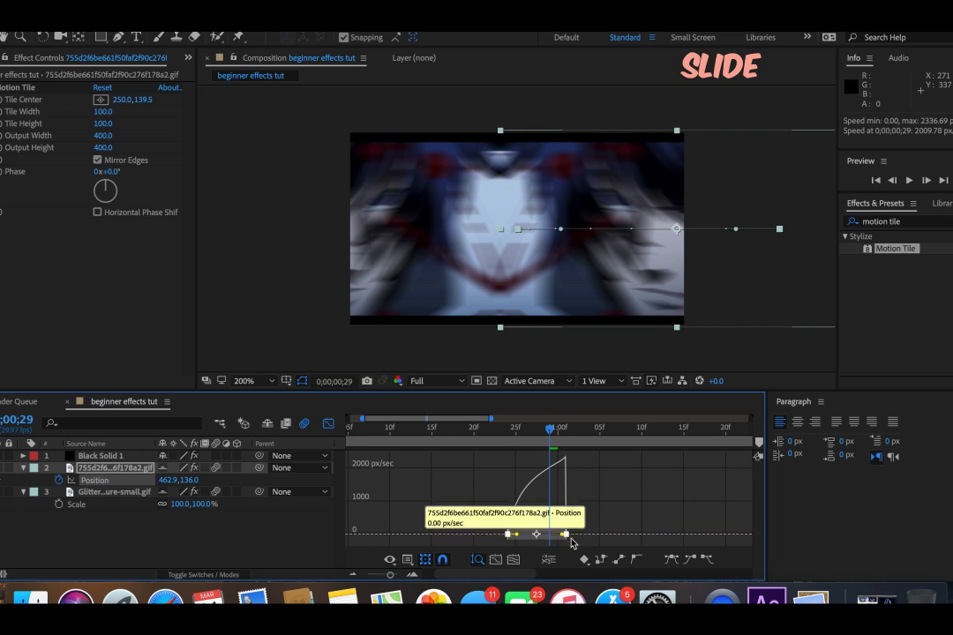
left_click_drag(518, 539, 549, 537)
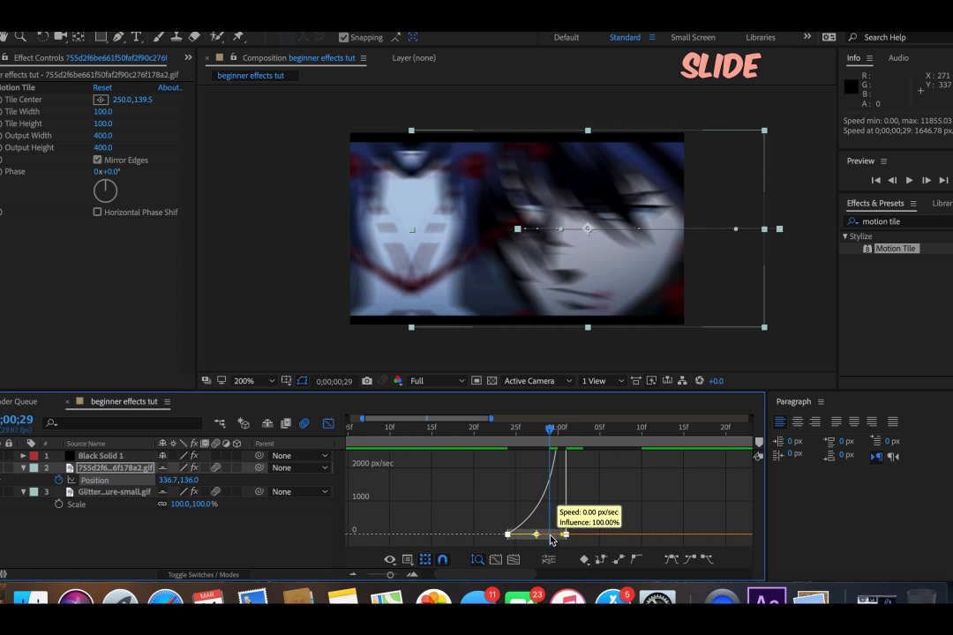
left_click(329, 426)
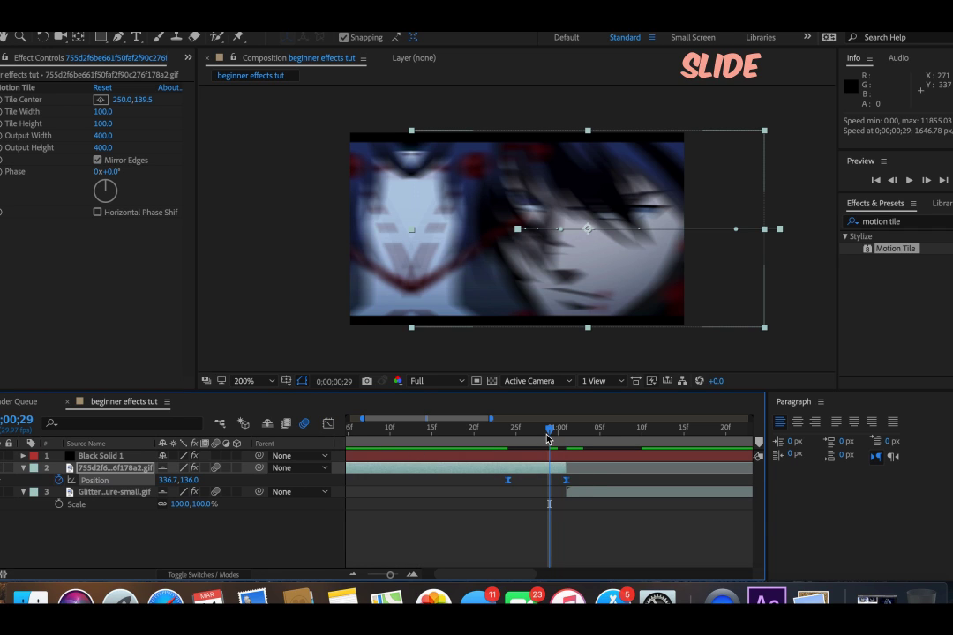
left_click_drag(548, 438, 565, 432)
left_click(576, 496)
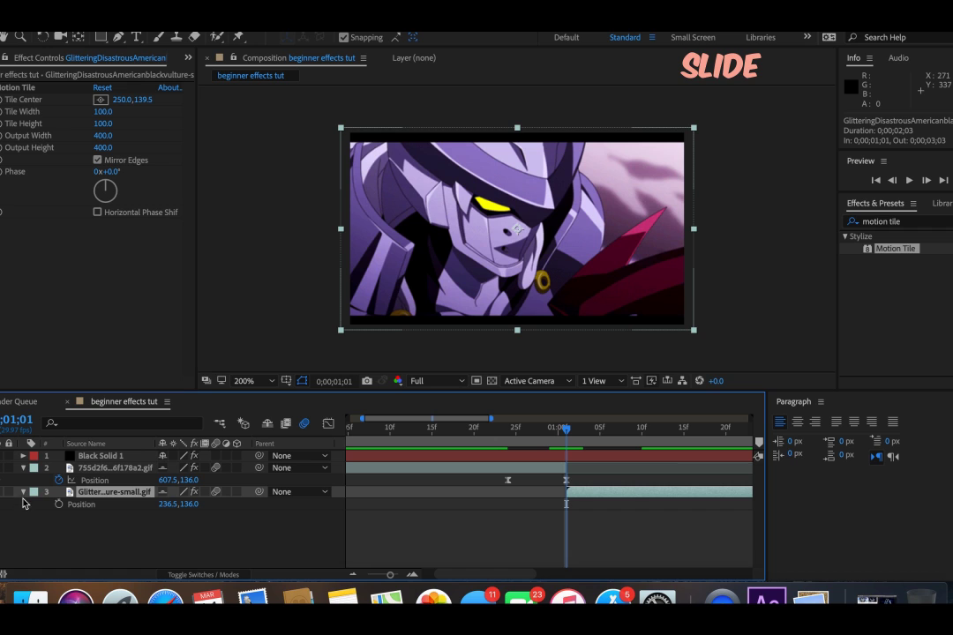
Step: Keyframe the purple GIF's Position from X -39.5 at 1;01 to 236.5 at 1;08, and Easy Ease both
left_click(59, 505)
left_click_drag(567, 507, 624, 507)
left_click_drag(169, 504, 2, 505)
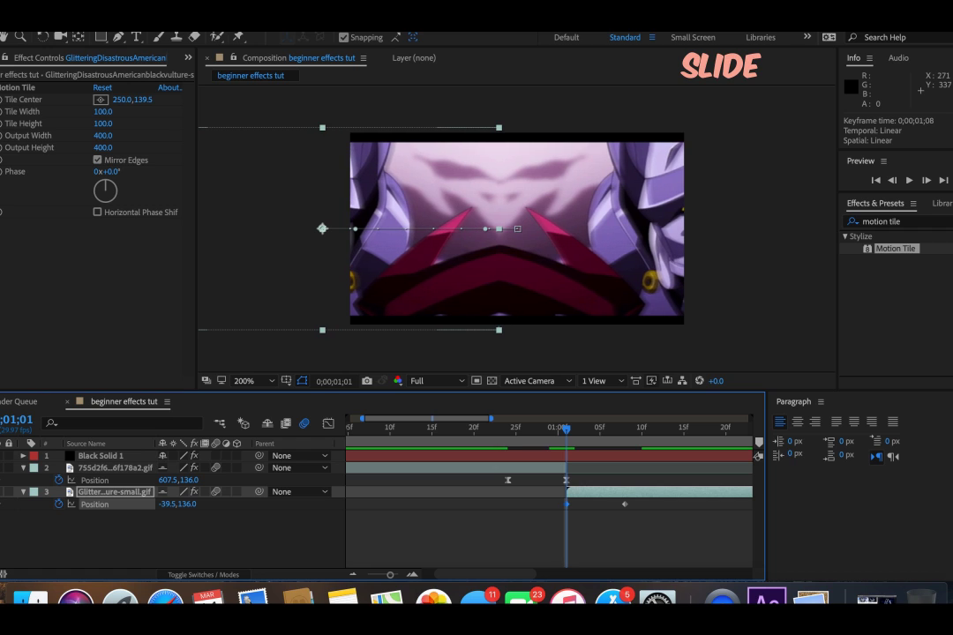
left_click_drag(557, 509, 651, 516)
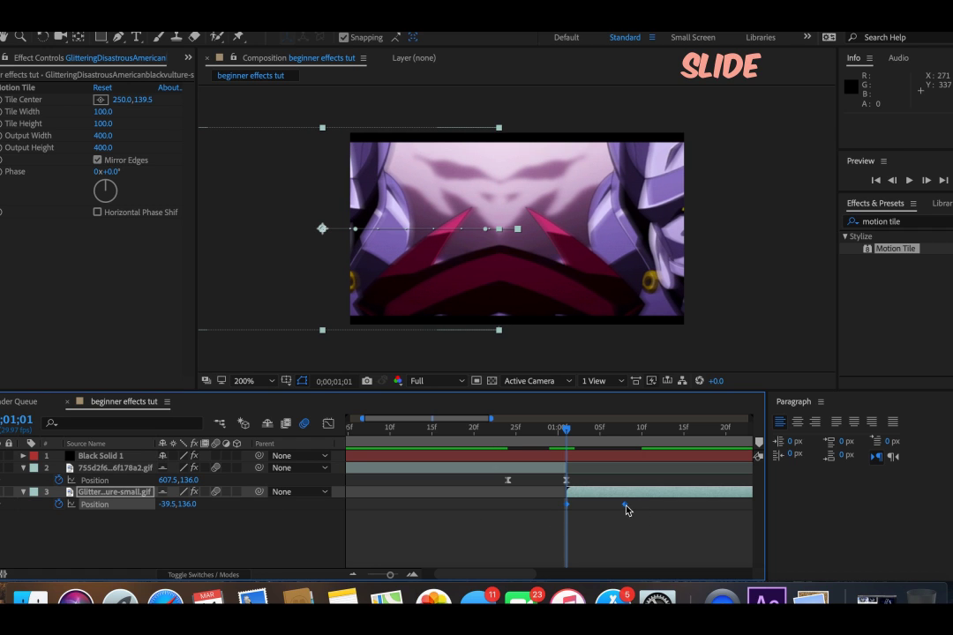
right_click(626, 509)
mouse_move(668, 578)
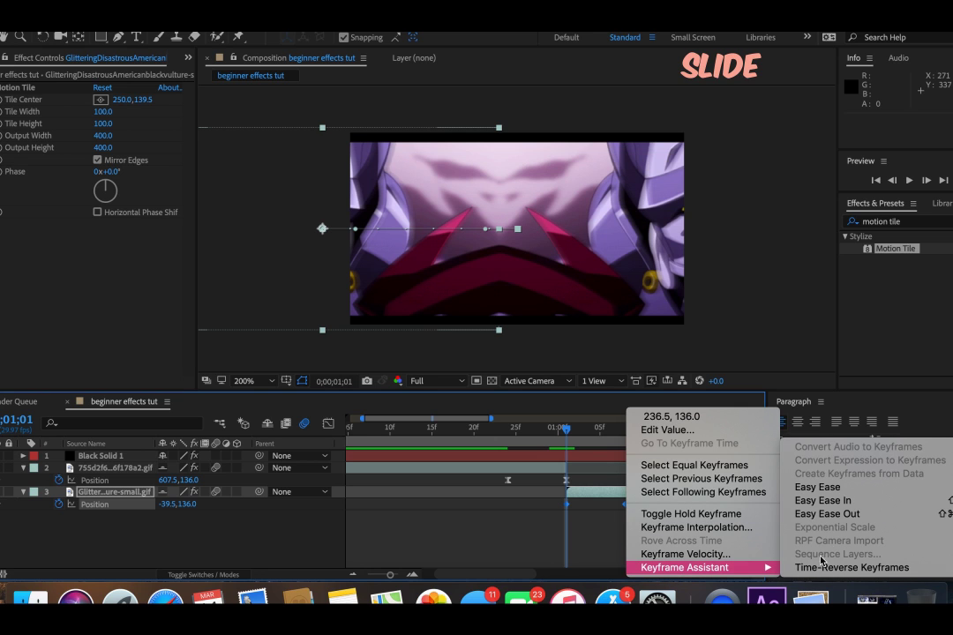
left_click(820, 487)
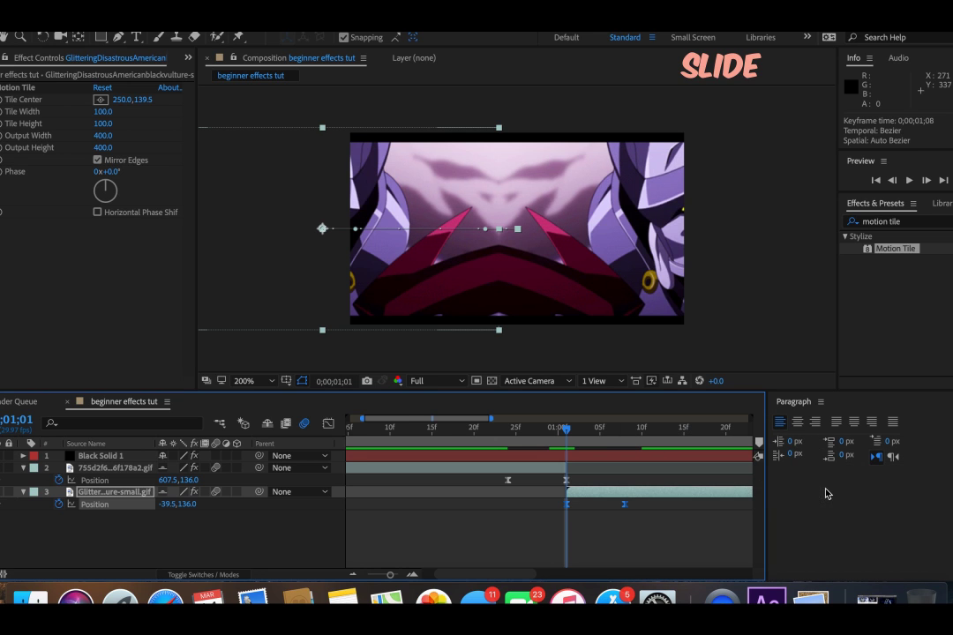
Step: Raise the first keyframe's influence so the slide-in starts fast, then preview the transition
left_click(329, 424)
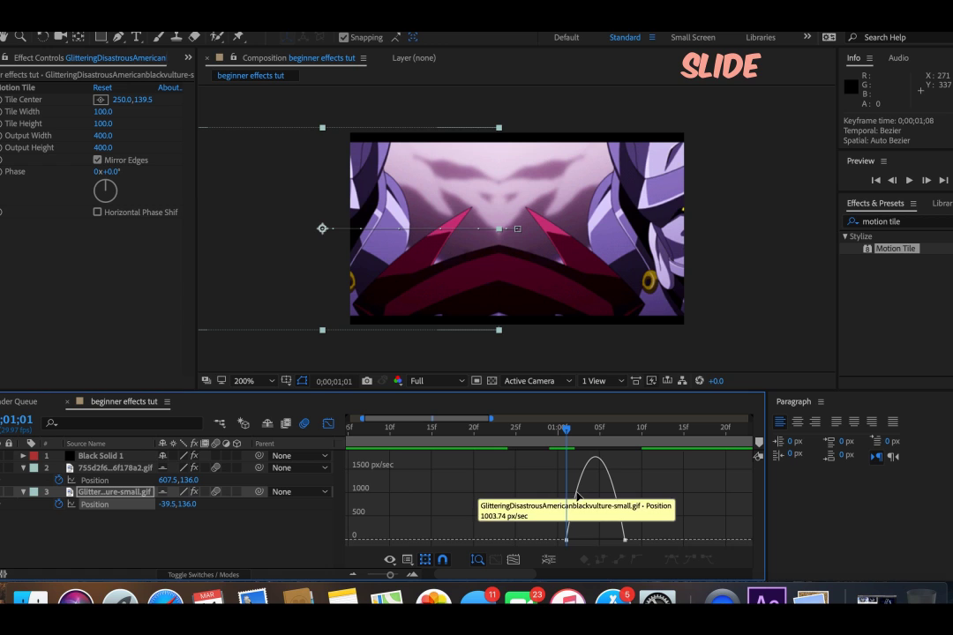
left_click_drag(577, 535, 591, 534)
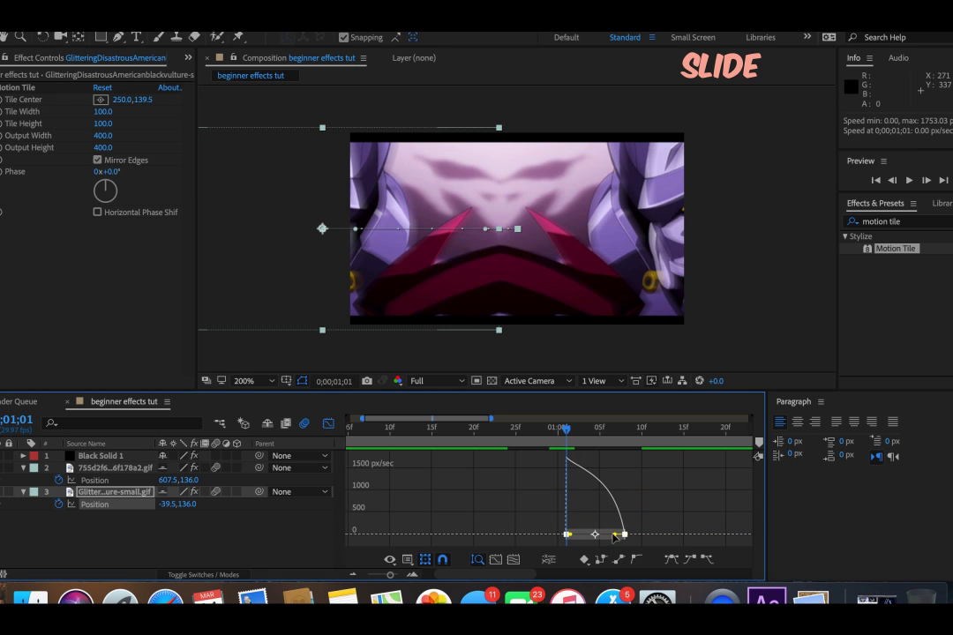
left_click(328, 424)
left_click(499, 430)
key("space")
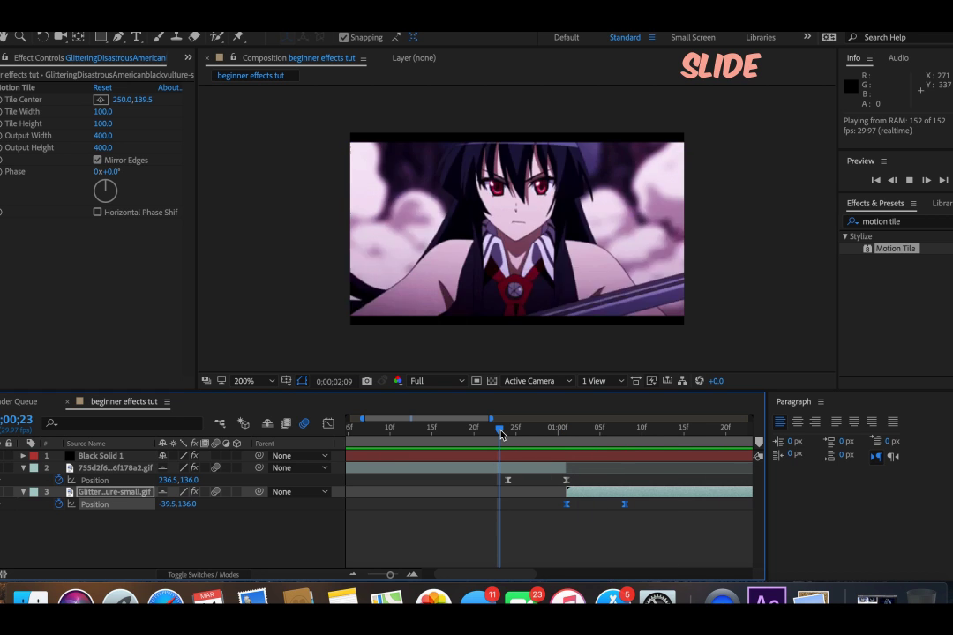
left_click(559, 431)
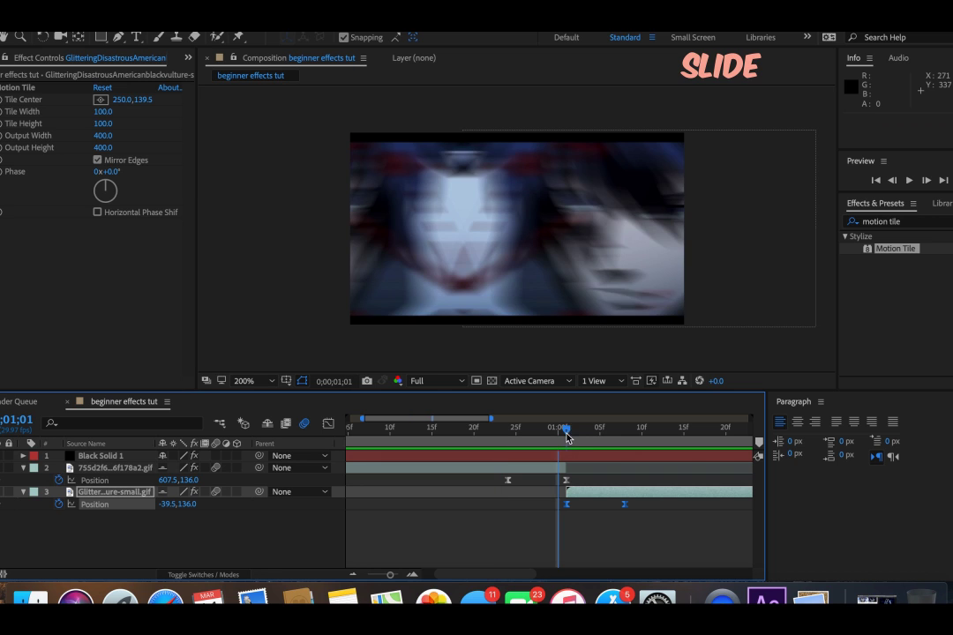
left_click(565, 434)
key("space")
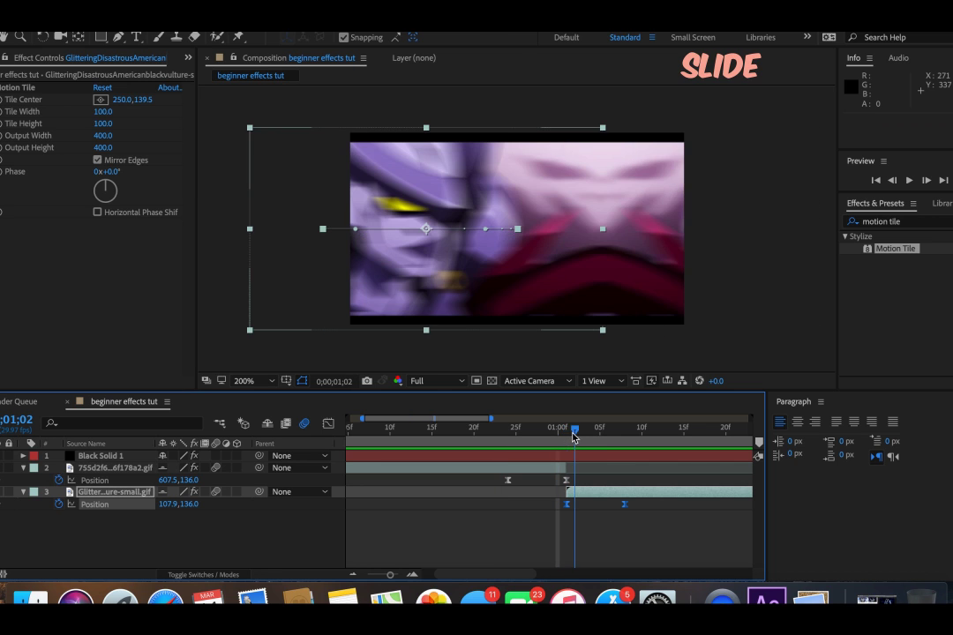
left_click(469, 448)
key("space")
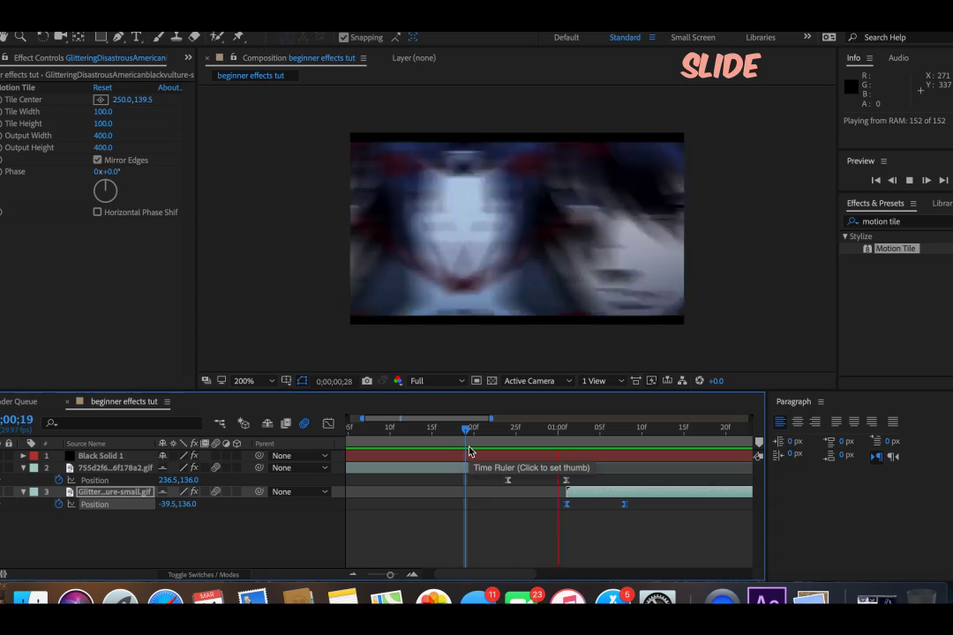
key("space")
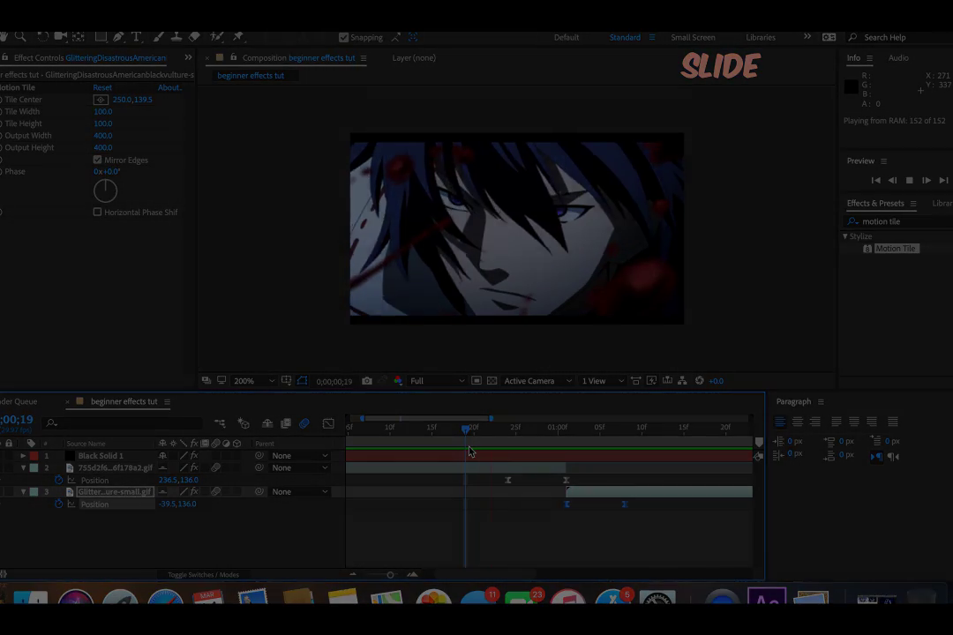